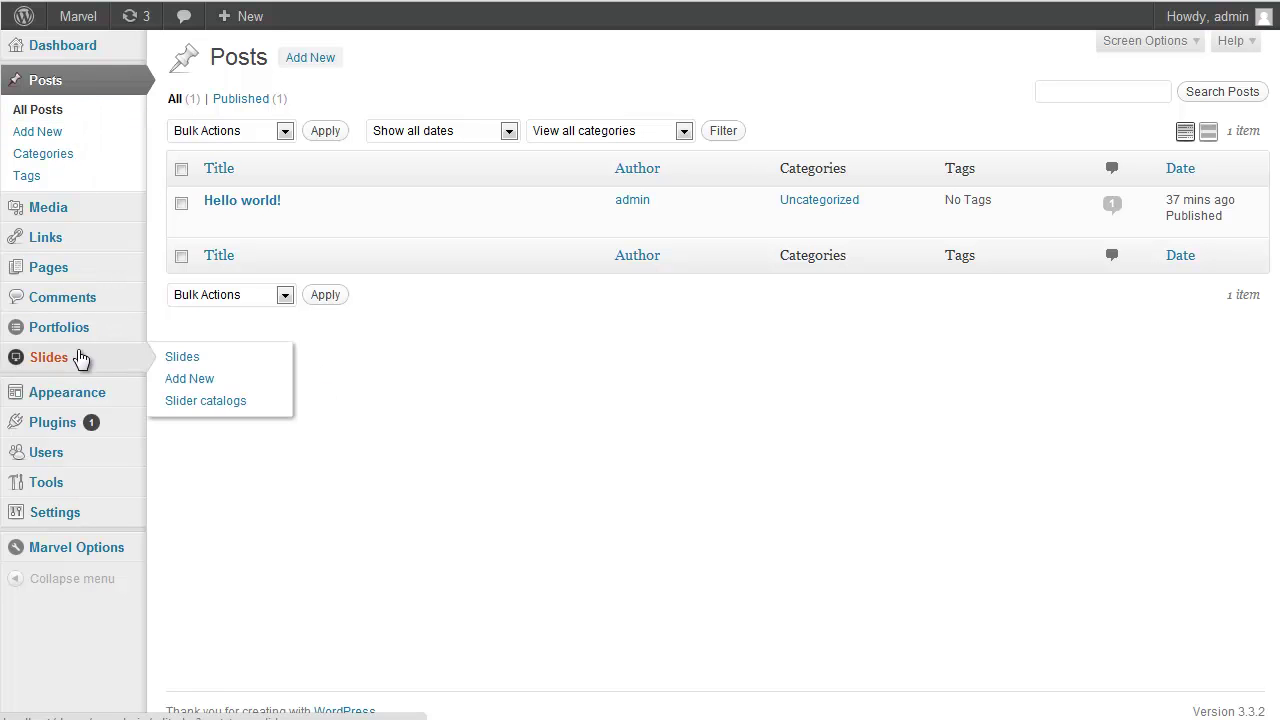
- Open the theme elements settings page from the admin sidebar
mouse_move(65, 338)
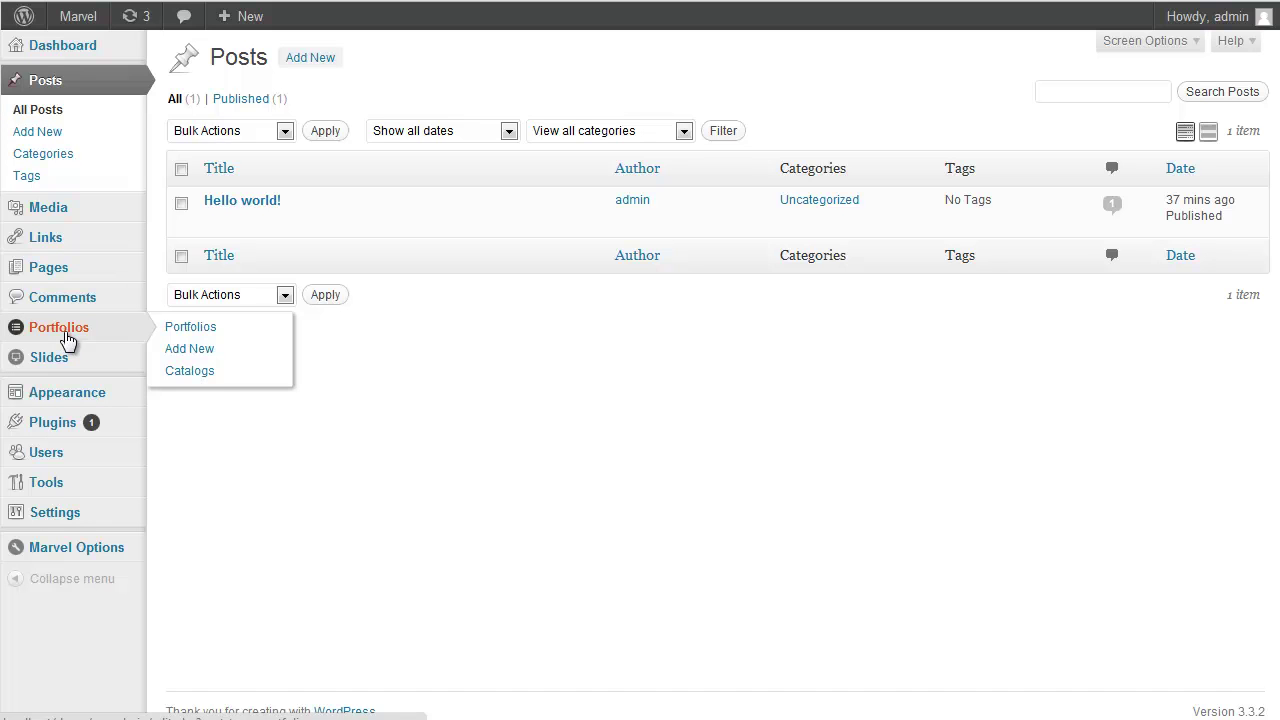
mouse_move(60, 370)
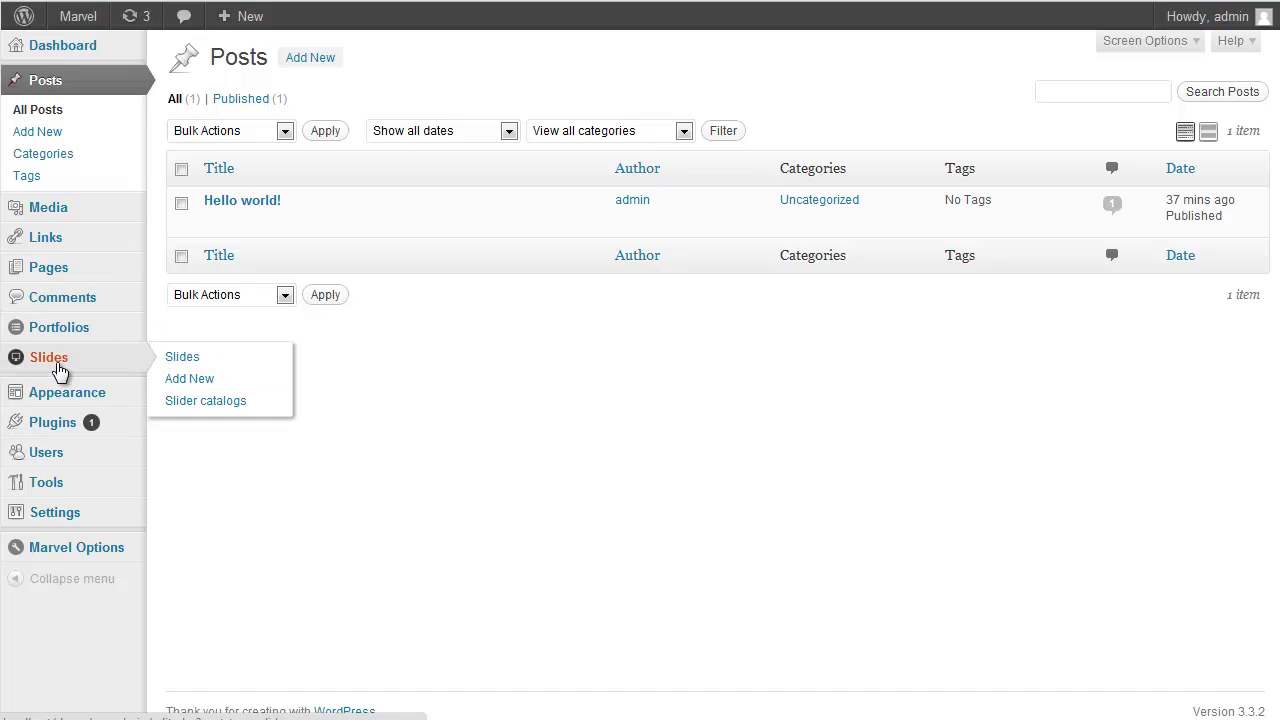
mouse_move(82, 556)
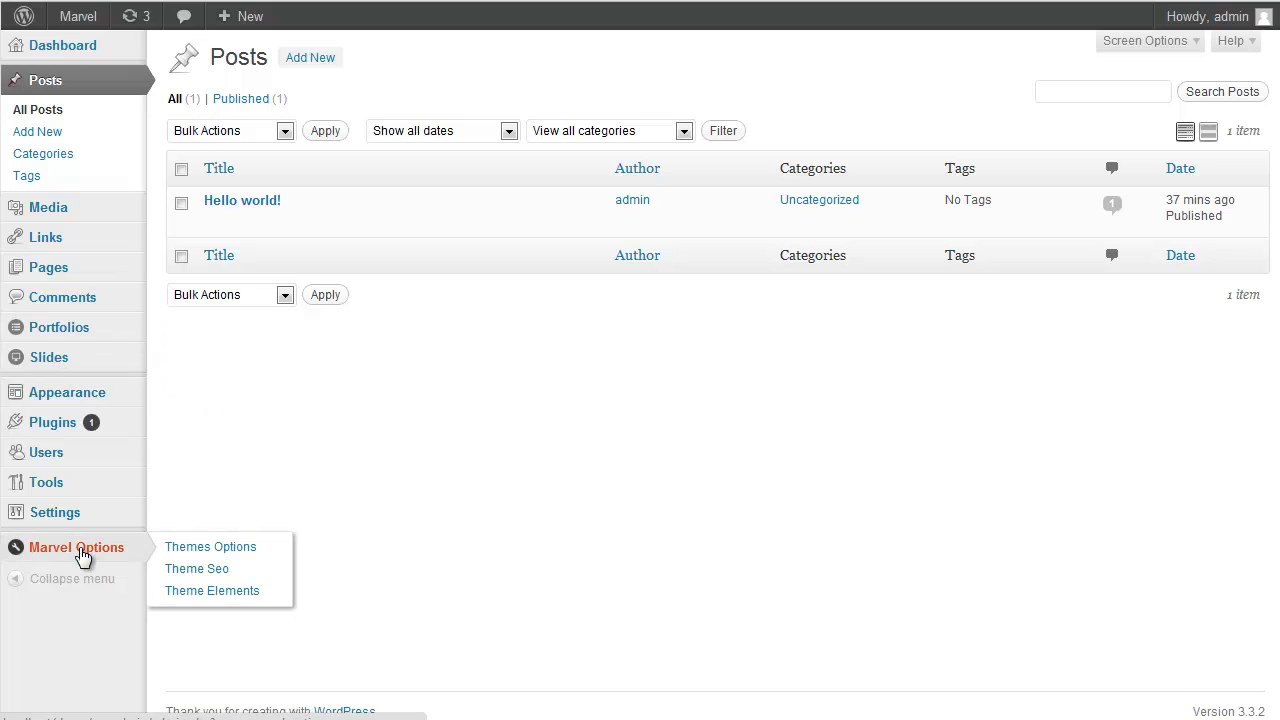
left_click(226, 592)
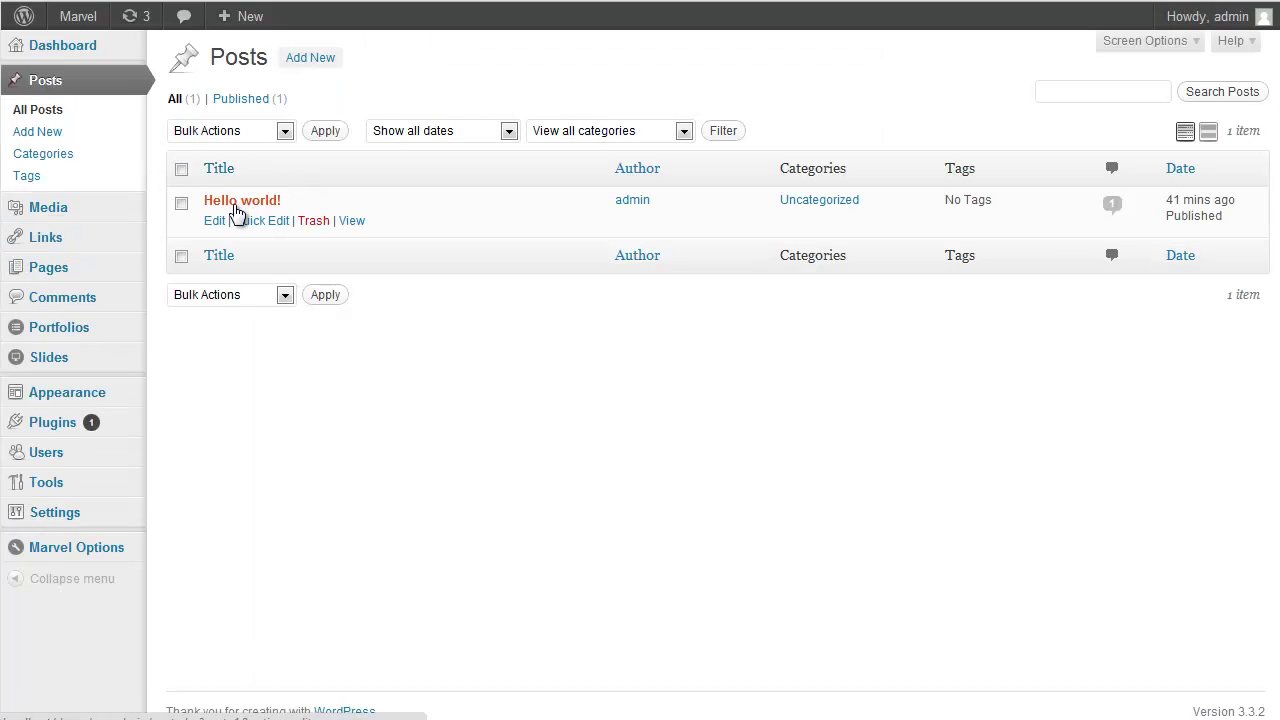
- Edit the Hello world! post and switch it to Visual Composer to show its welcome text
left_click(243, 212)
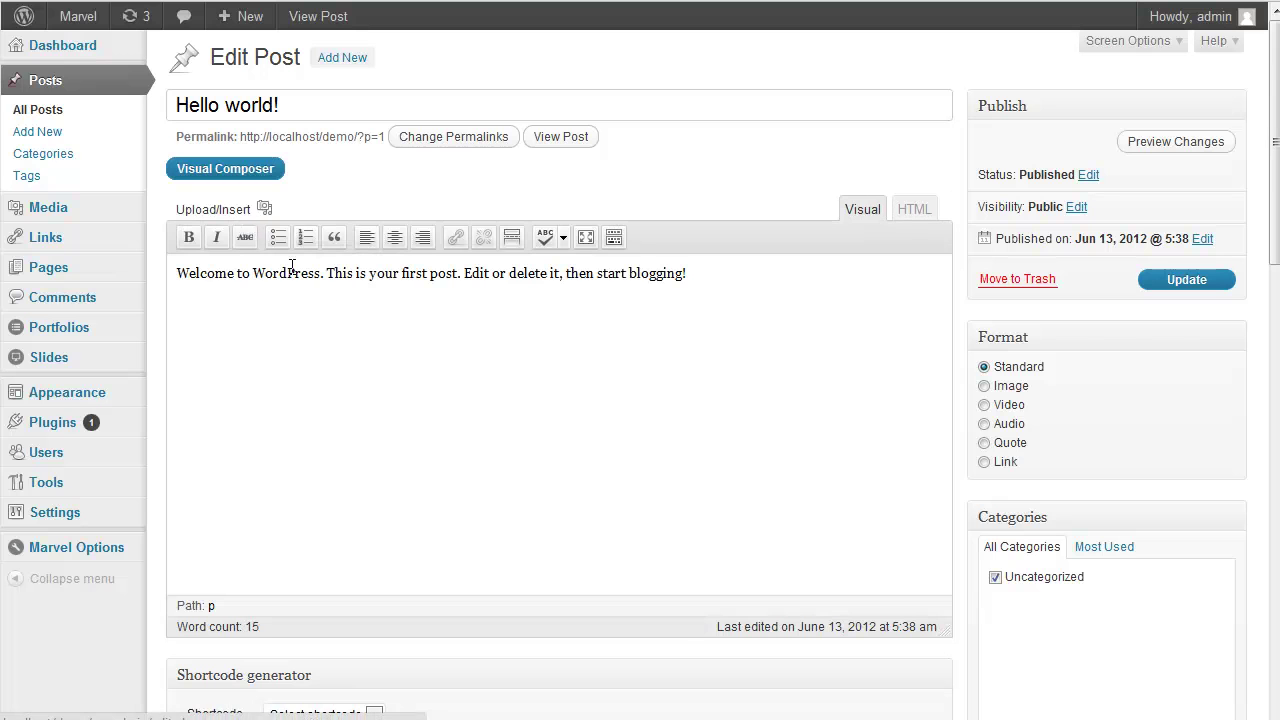
left_click(212, 170)
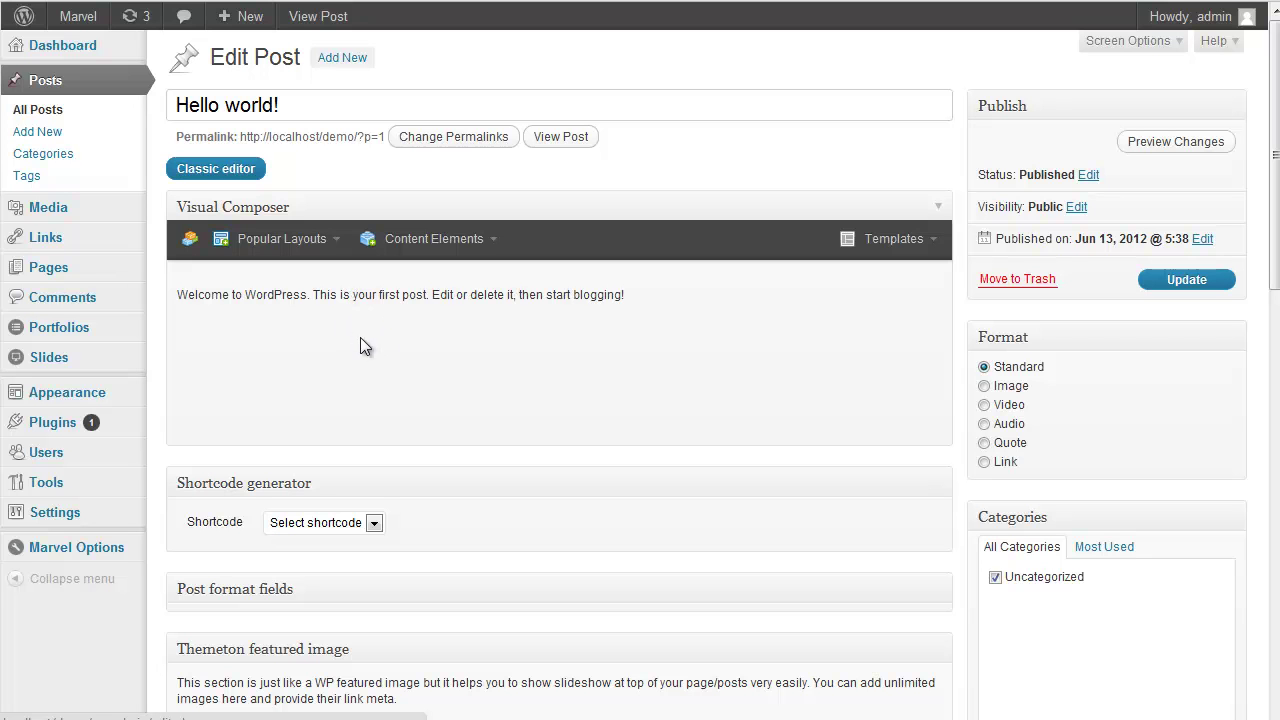
scroll(360, 337, "down", 3)
scroll(360, 334, "up", 3)
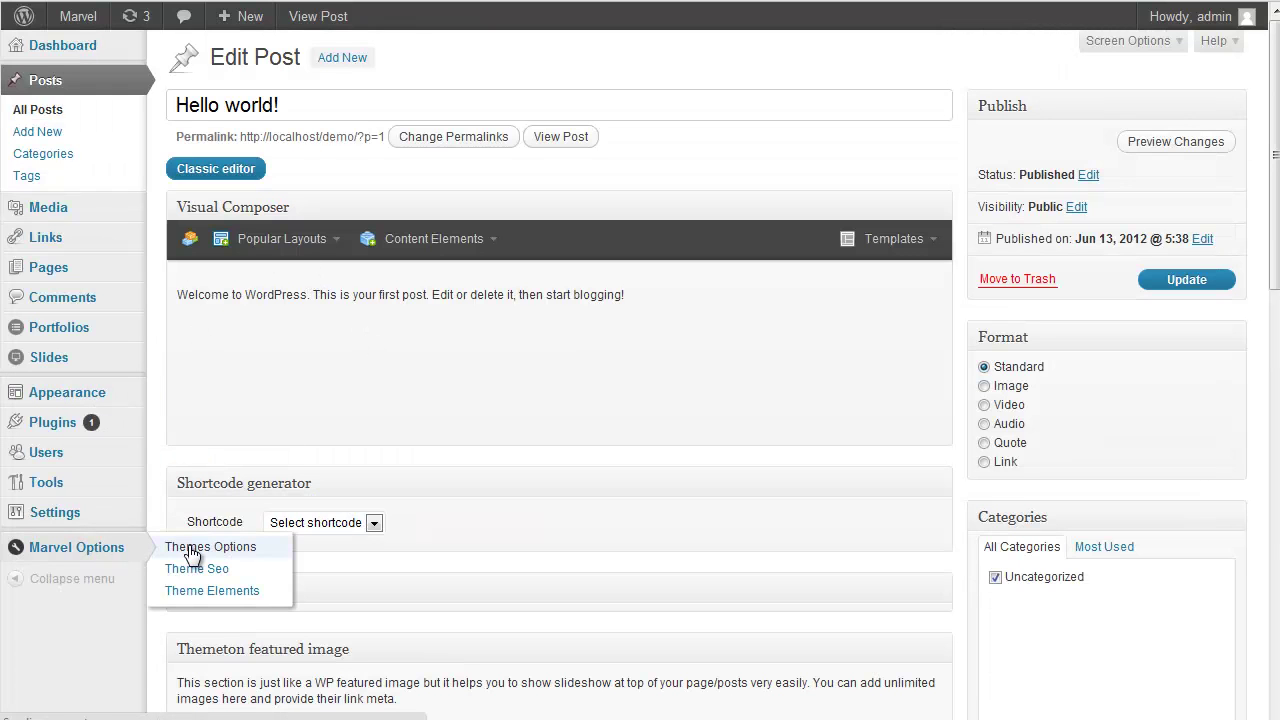
- Review Marvel Themes Options General Settings: logo image, four-column footer layout and copyright text
left_click(190, 553)
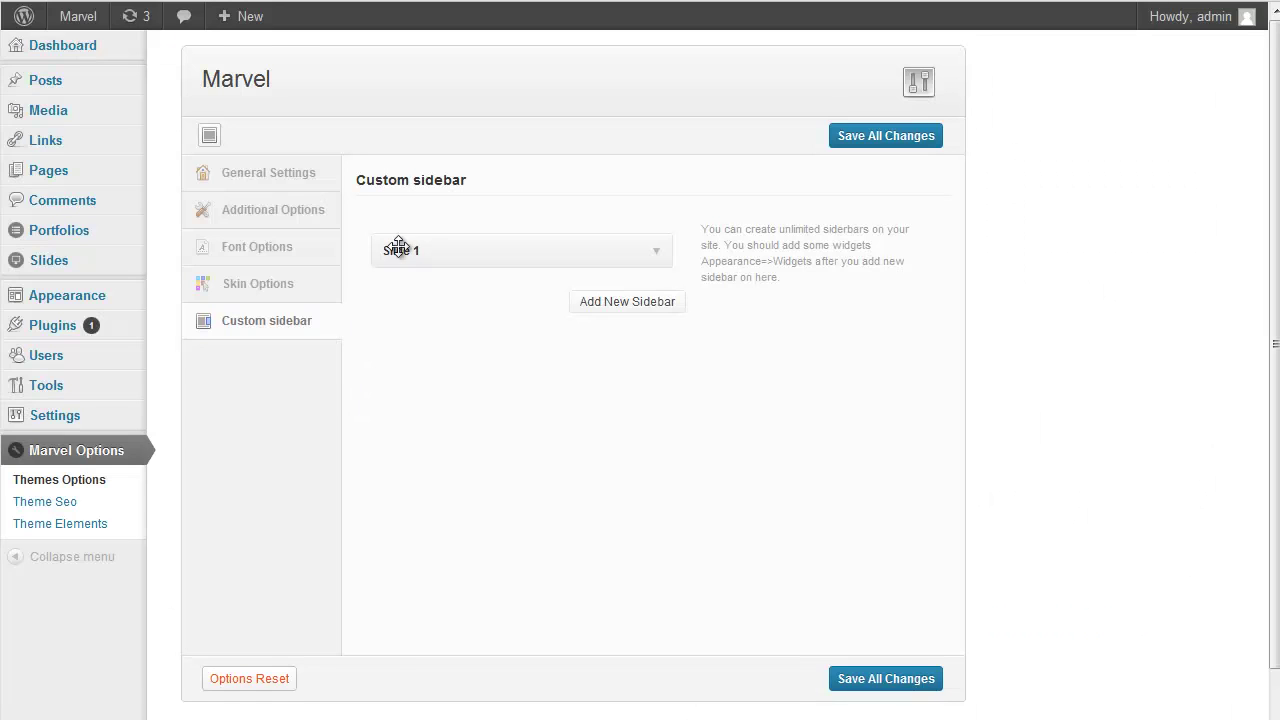
left_click(295, 180)
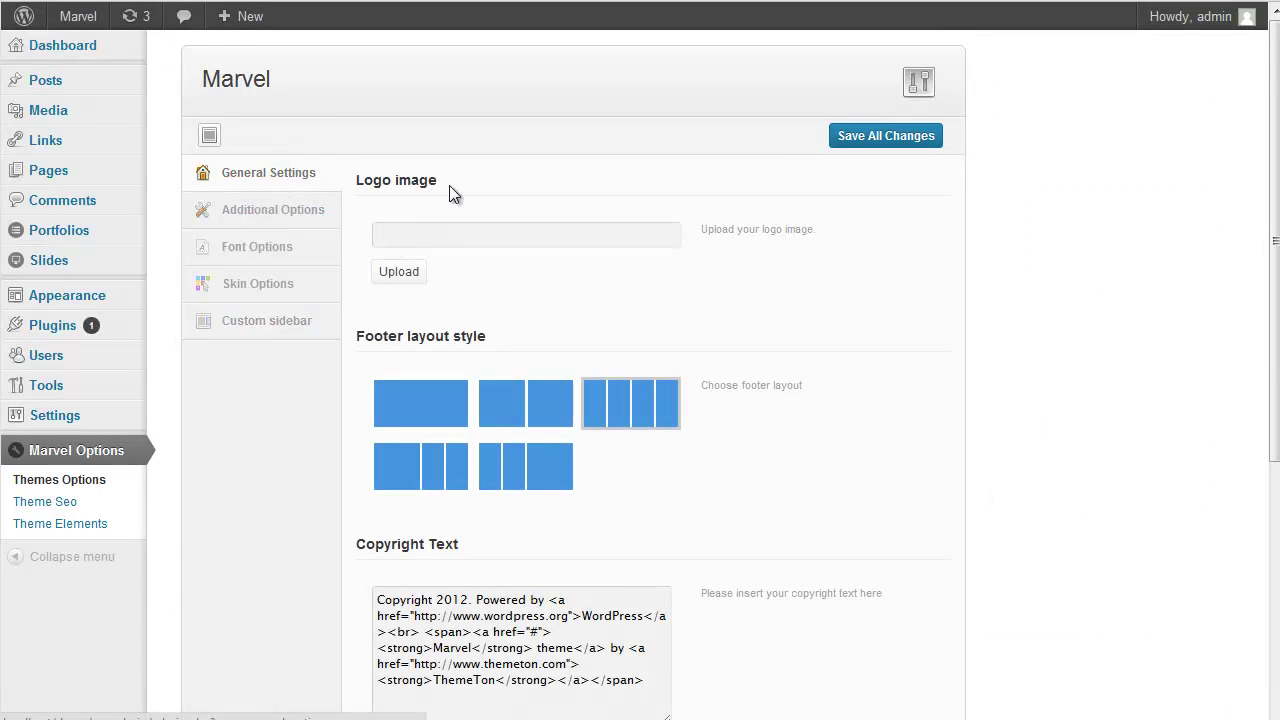
scroll(474, 232, "down", 1)
scroll(474, 228, "up", 1)
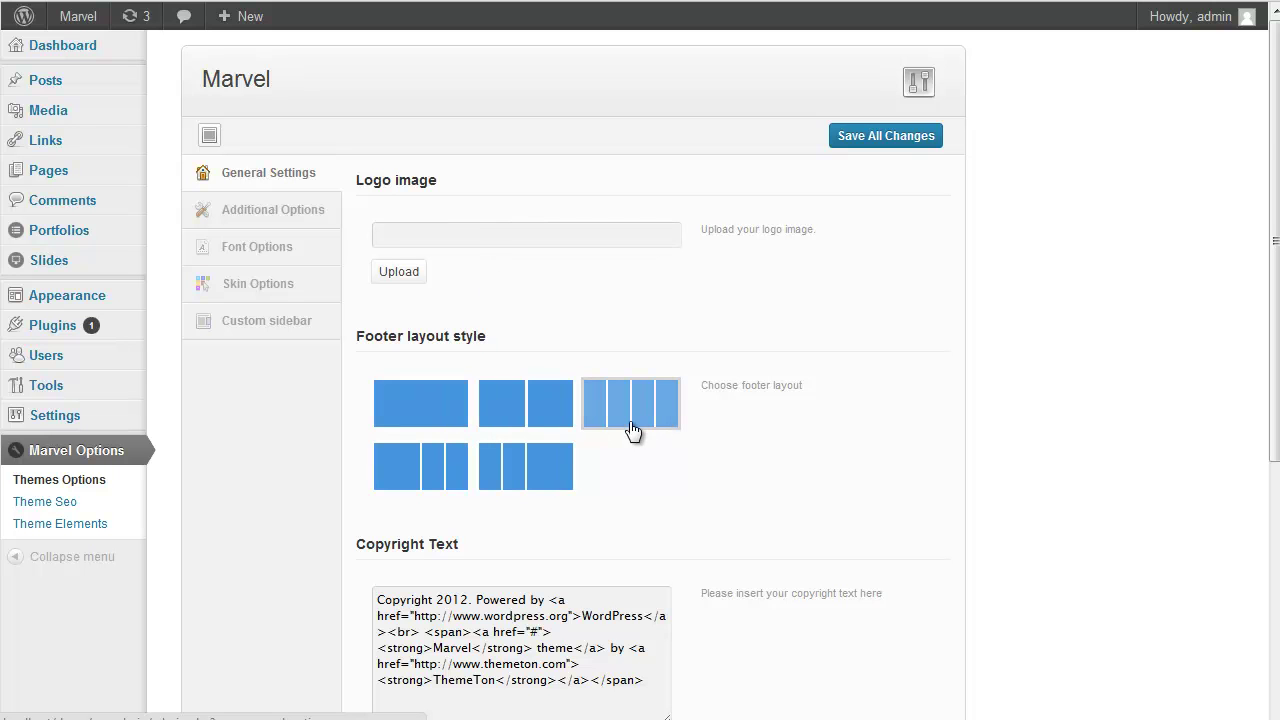
scroll(630, 430, "down", 2)
scroll(500, 441, "down", 2)
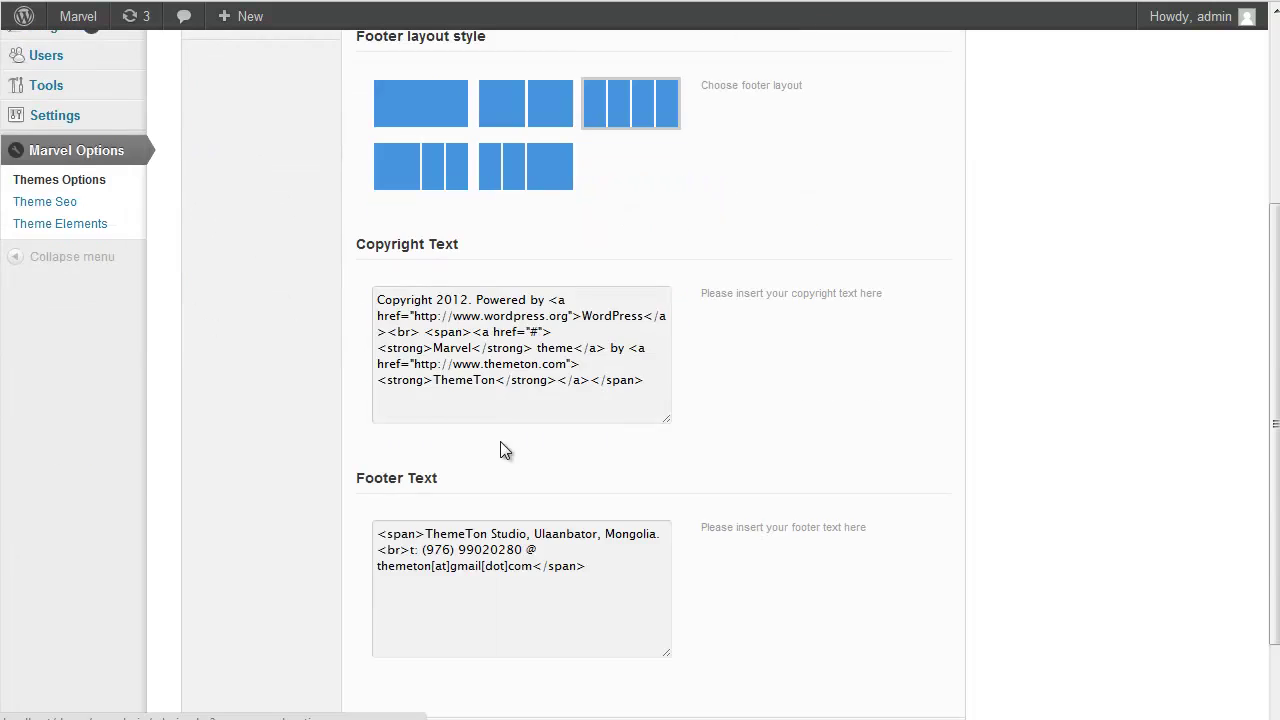
scroll(475, 472, "up", 3)
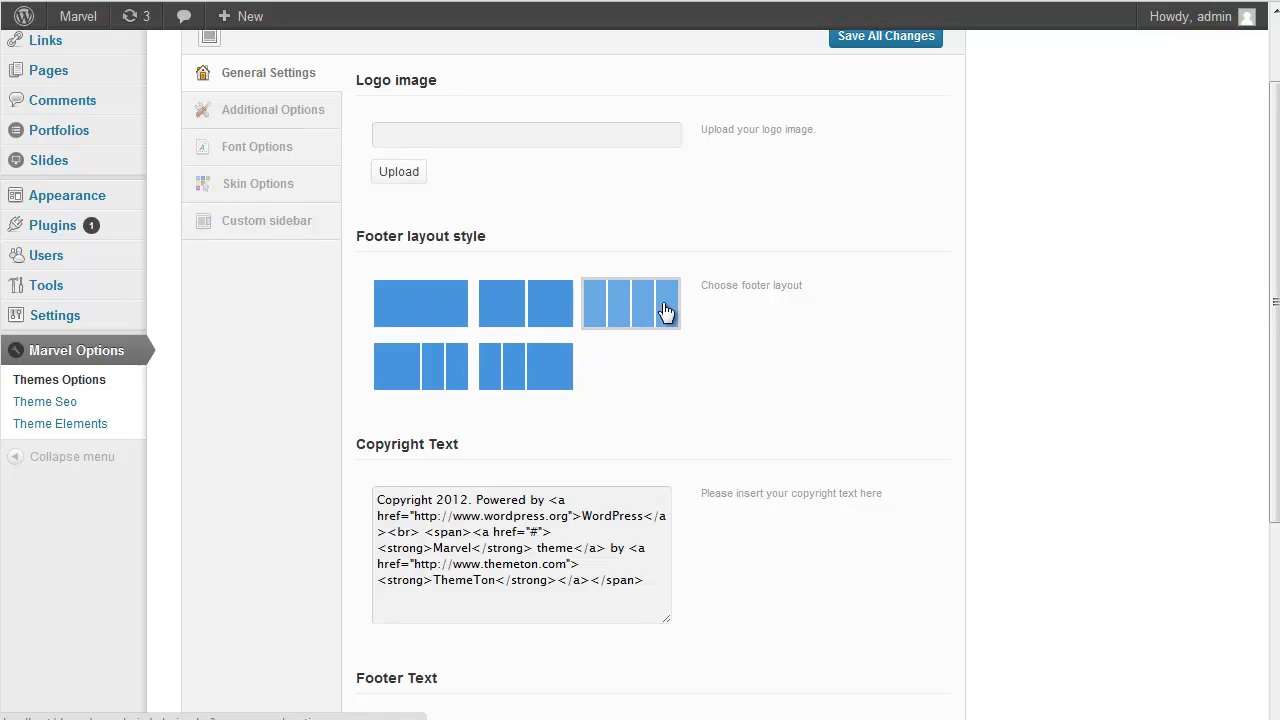
- Open Appearance > Widgets to see the default sidebar and four footer sidebar areas
mouse_move(141, 196)
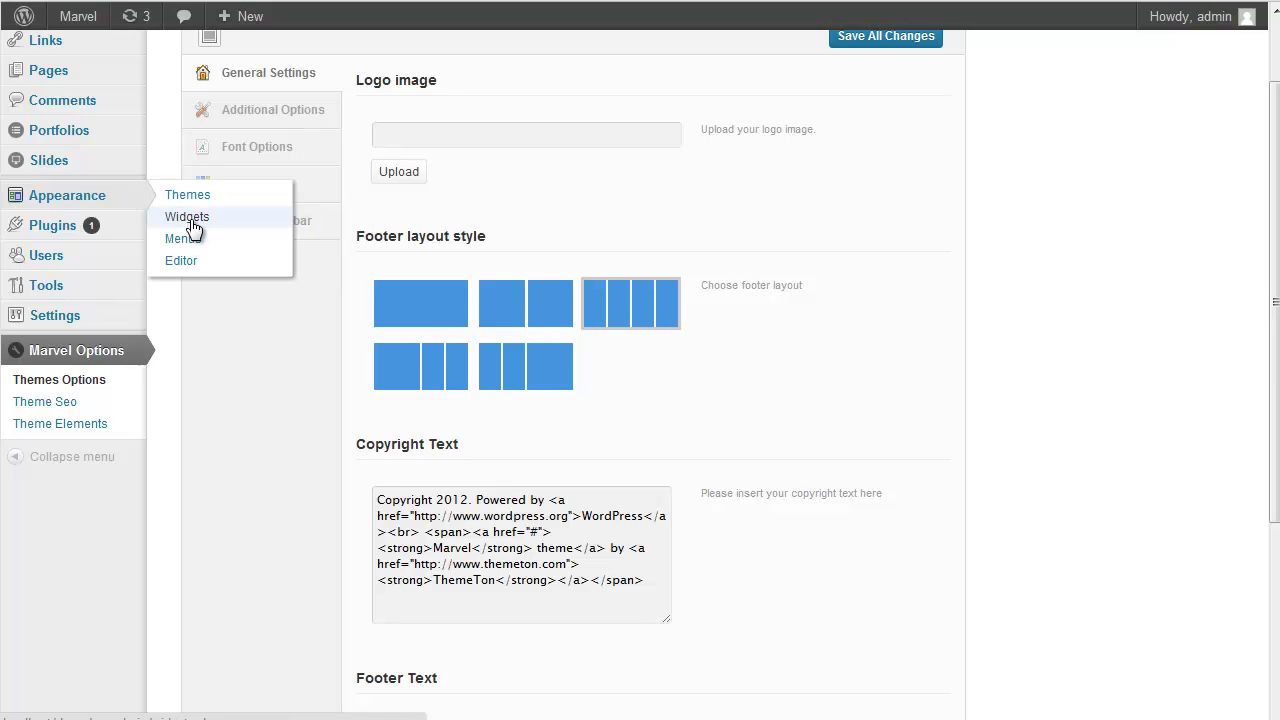
left_click(200, 212)
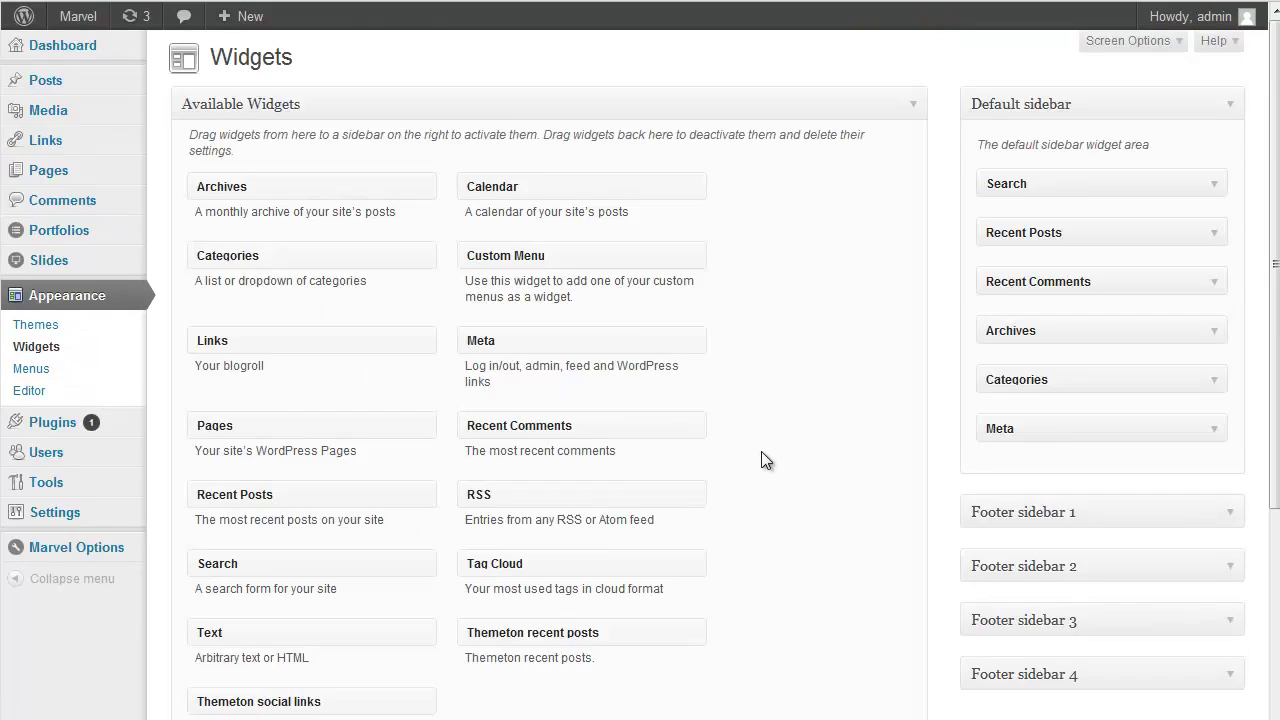
scroll(761, 451, "down", 3)
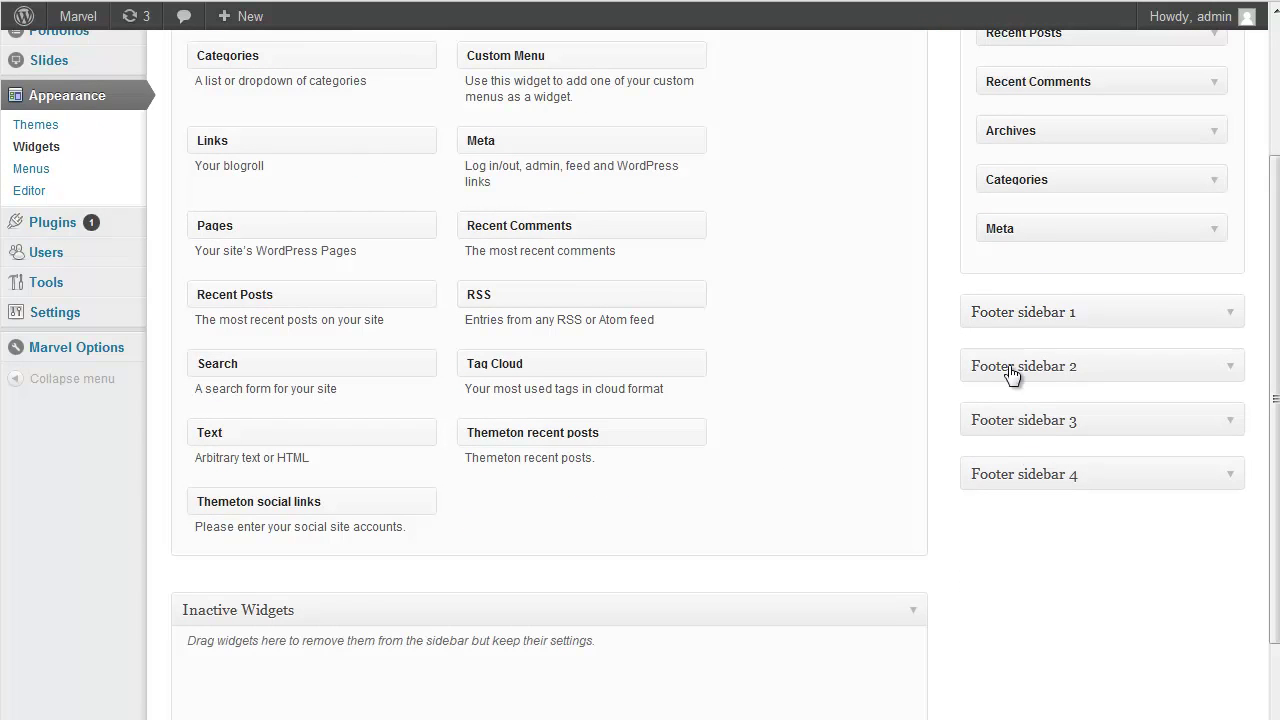
- Expand and collapse Footer sidebar 1 and Footer sidebar 2, then return to the Marvel theme options
left_click(1229, 318)
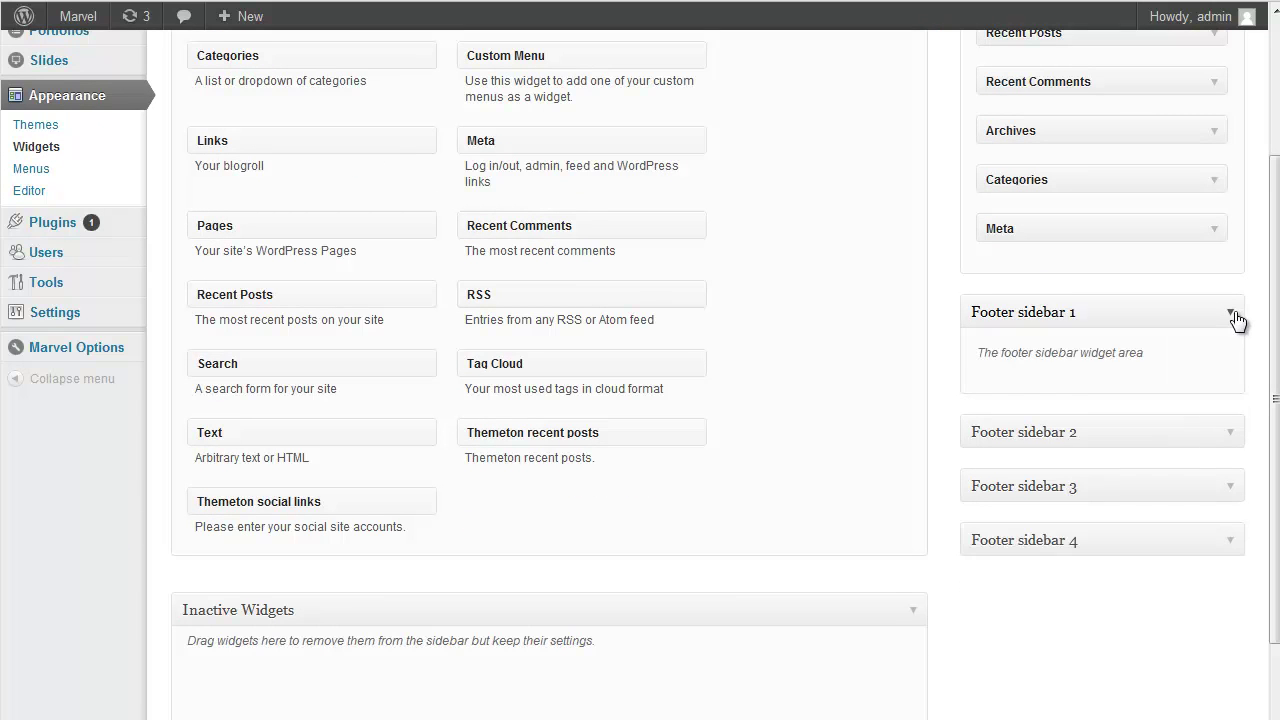
left_click(1237, 320)
left_click(1237, 373)
left_click(1237, 373)
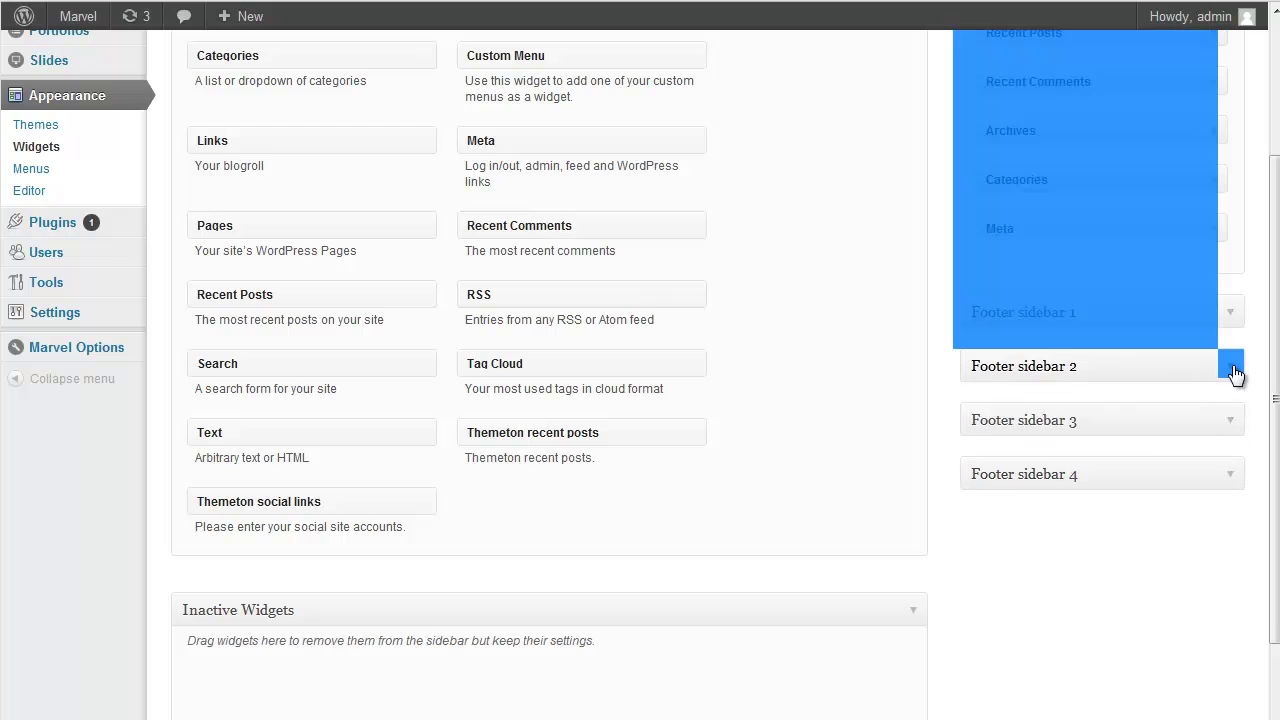
left_click(1068, 502)
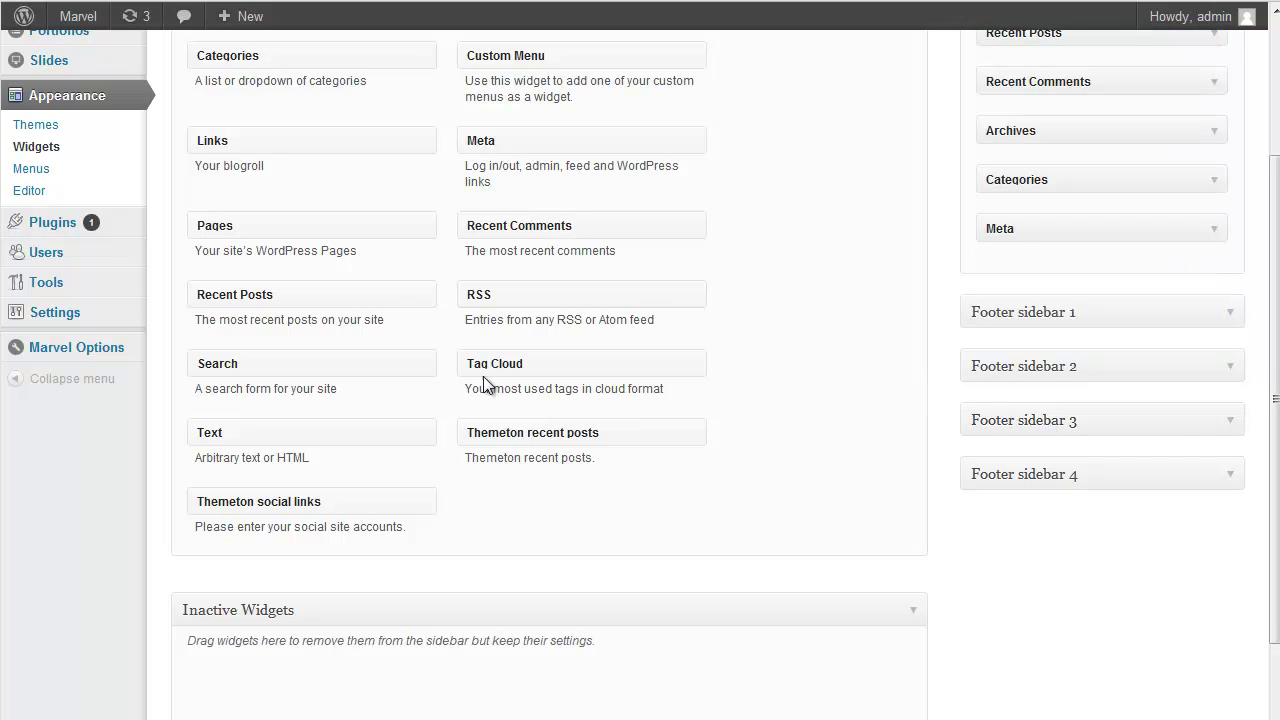
left_click(205, 348)
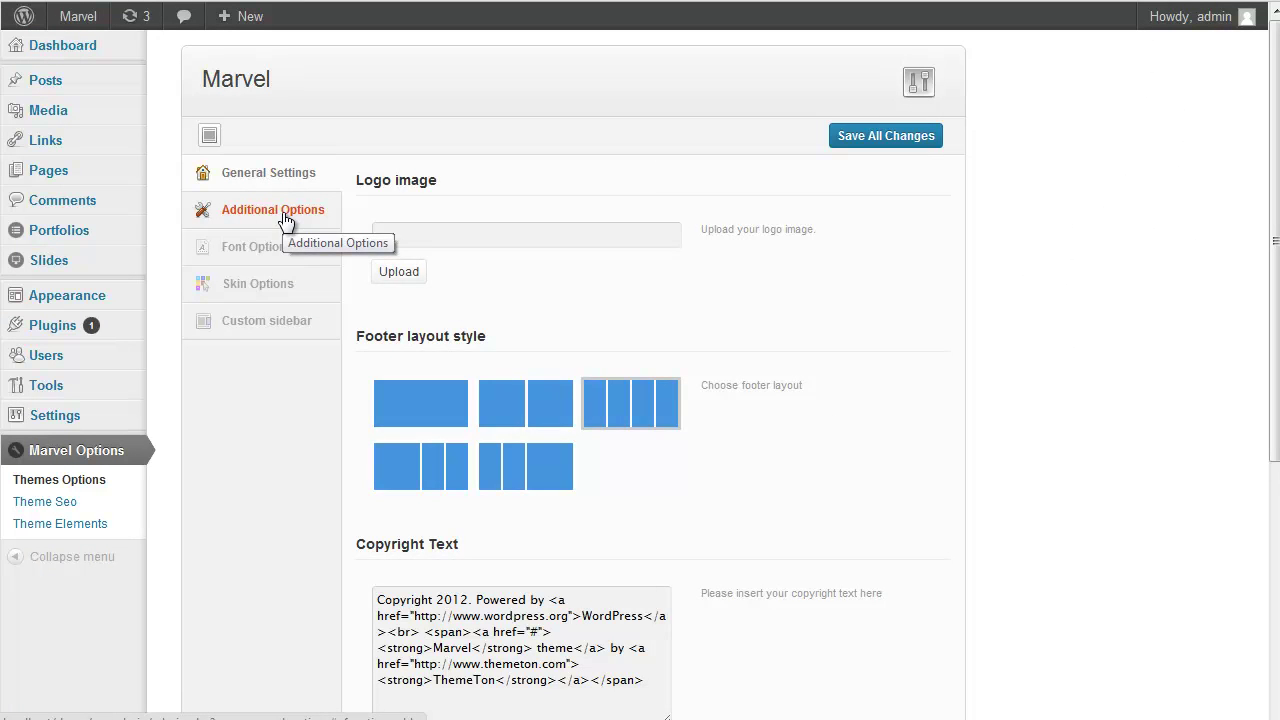
- Tick 'Use facebook comment?' in the Additional Options tab
left_click(285, 218)
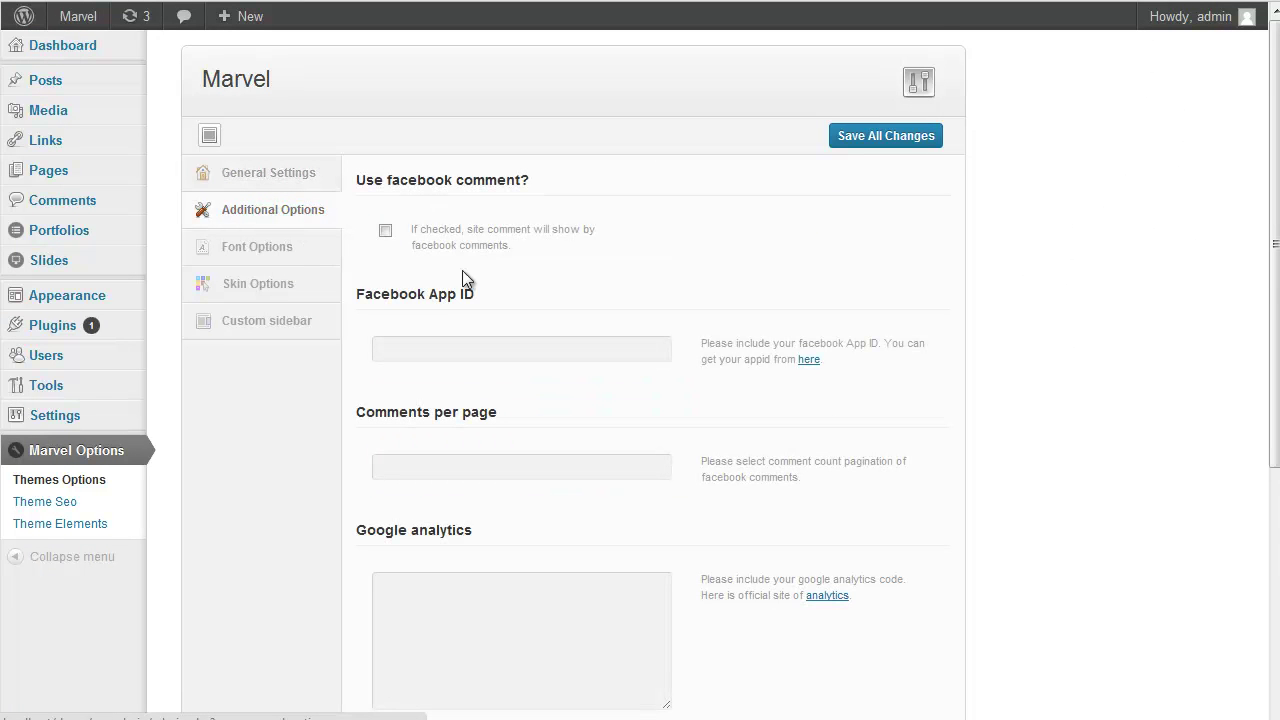
scroll(466, 300, "down", 2)
left_click(442, 244)
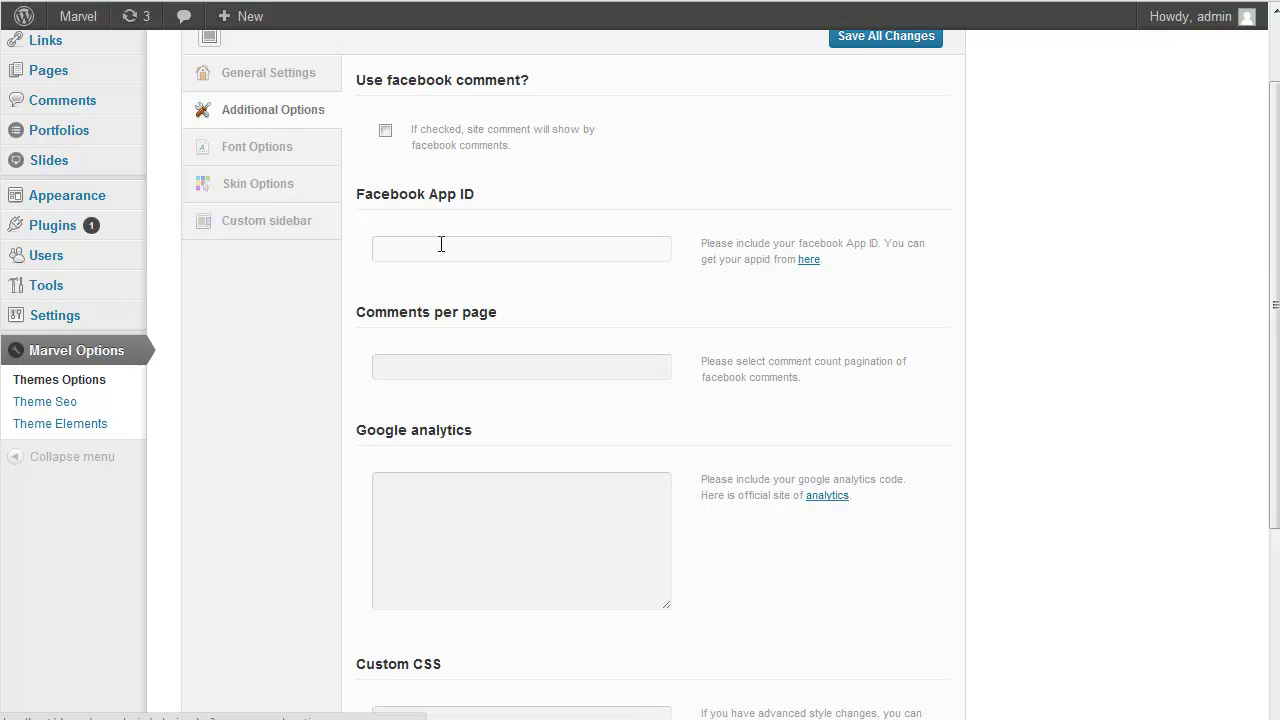
left_click(385, 131)
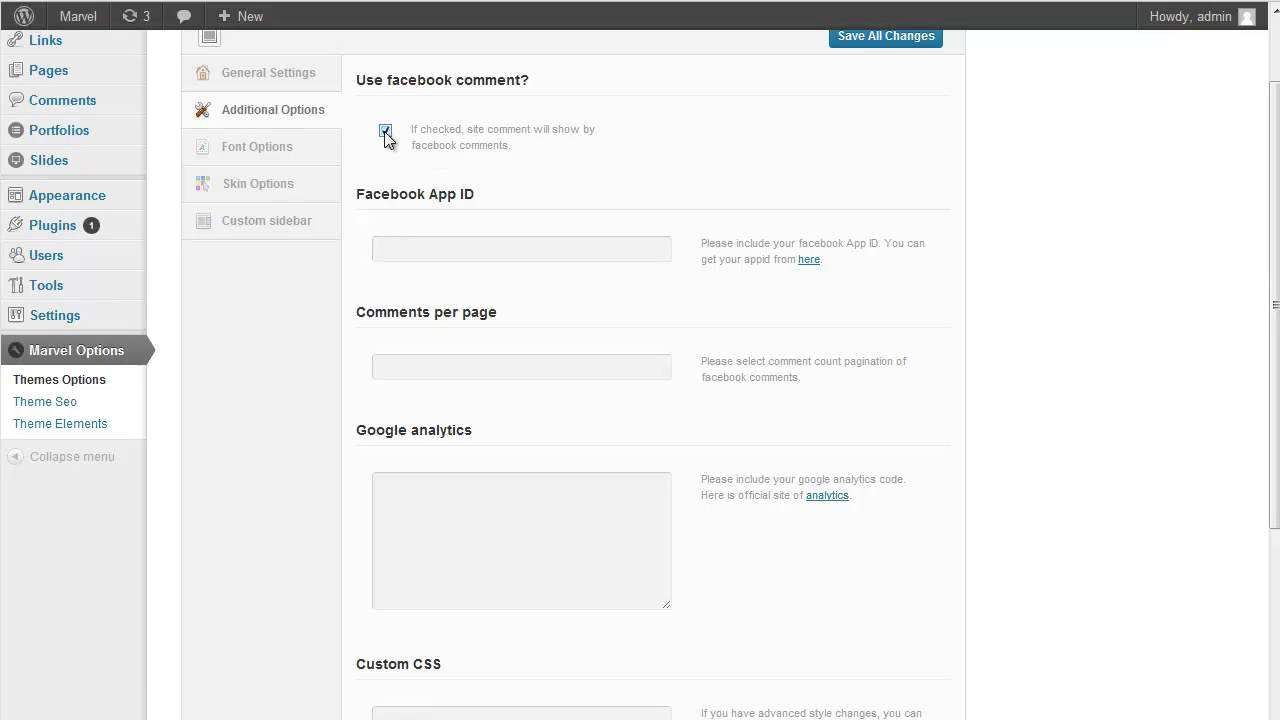
left_click(428, 252)
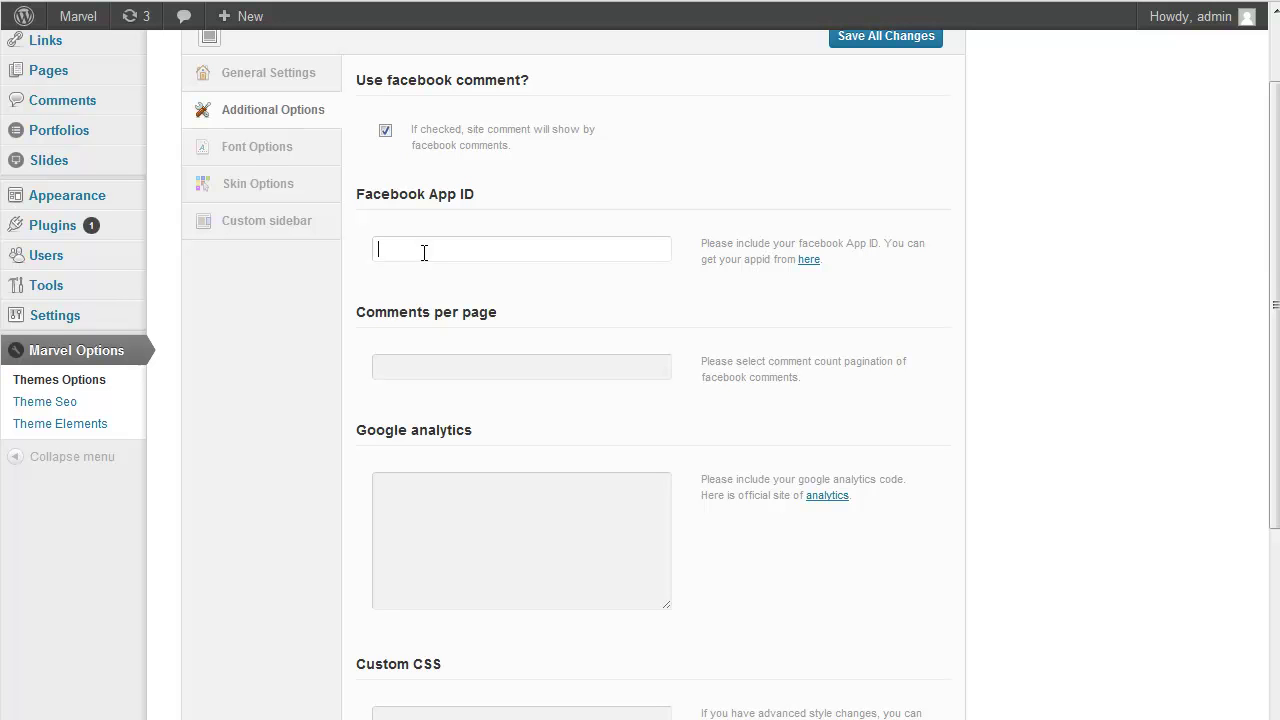
- Check the Comments per page, Google analytics and Custom CSS fields, leaving them empty
left_click(451, 367)
scroll(458, 400, "down", 2)
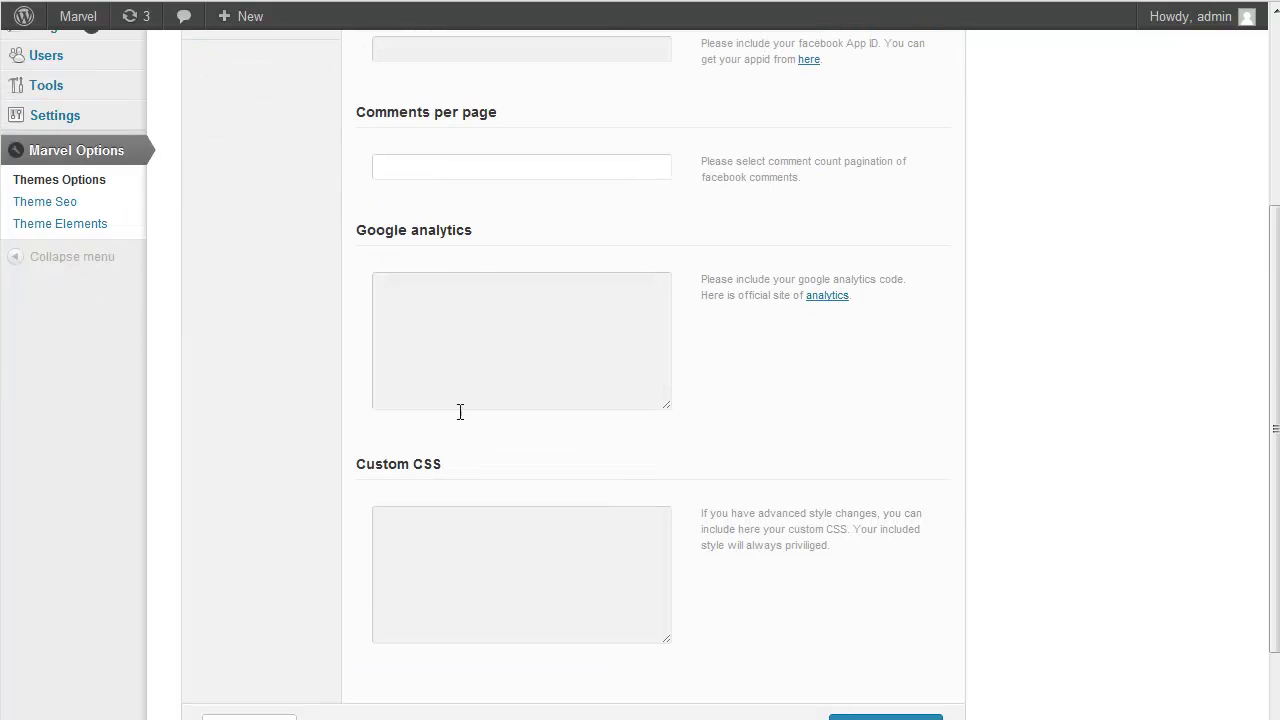
left_click(449, 366)
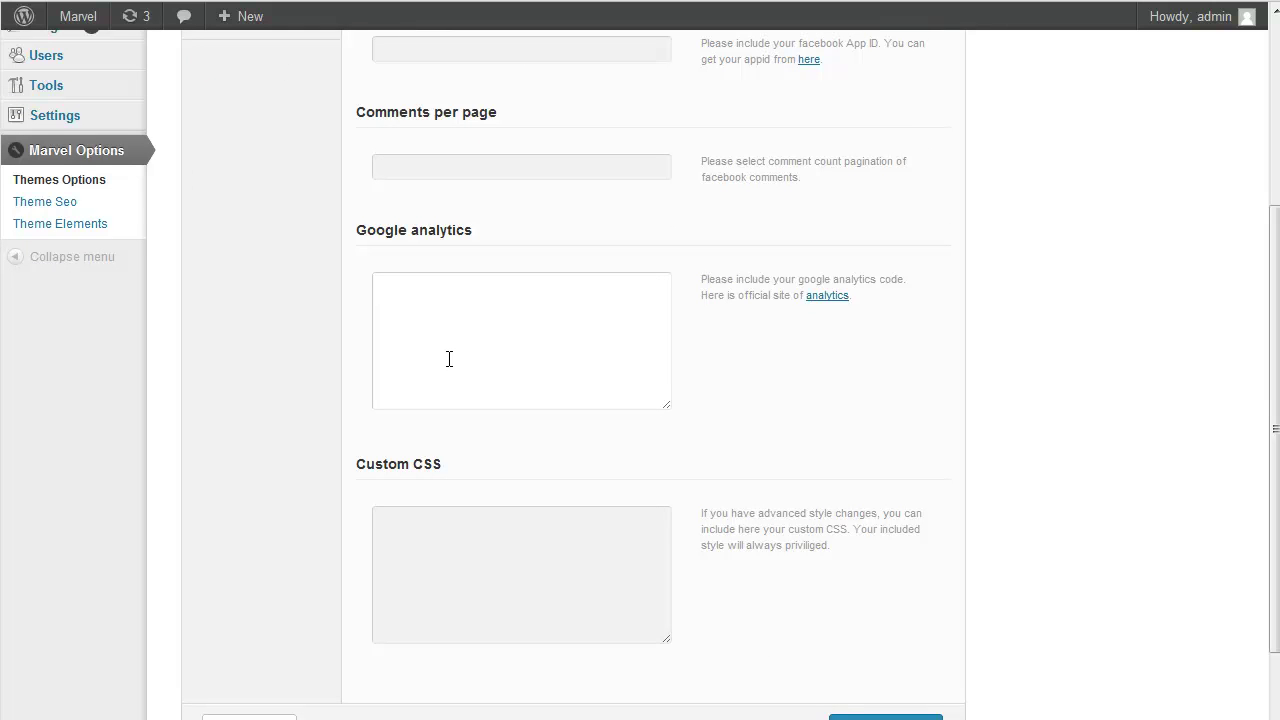
left_click(460, 563)
left_click_drag(444, 468, 362, 472)
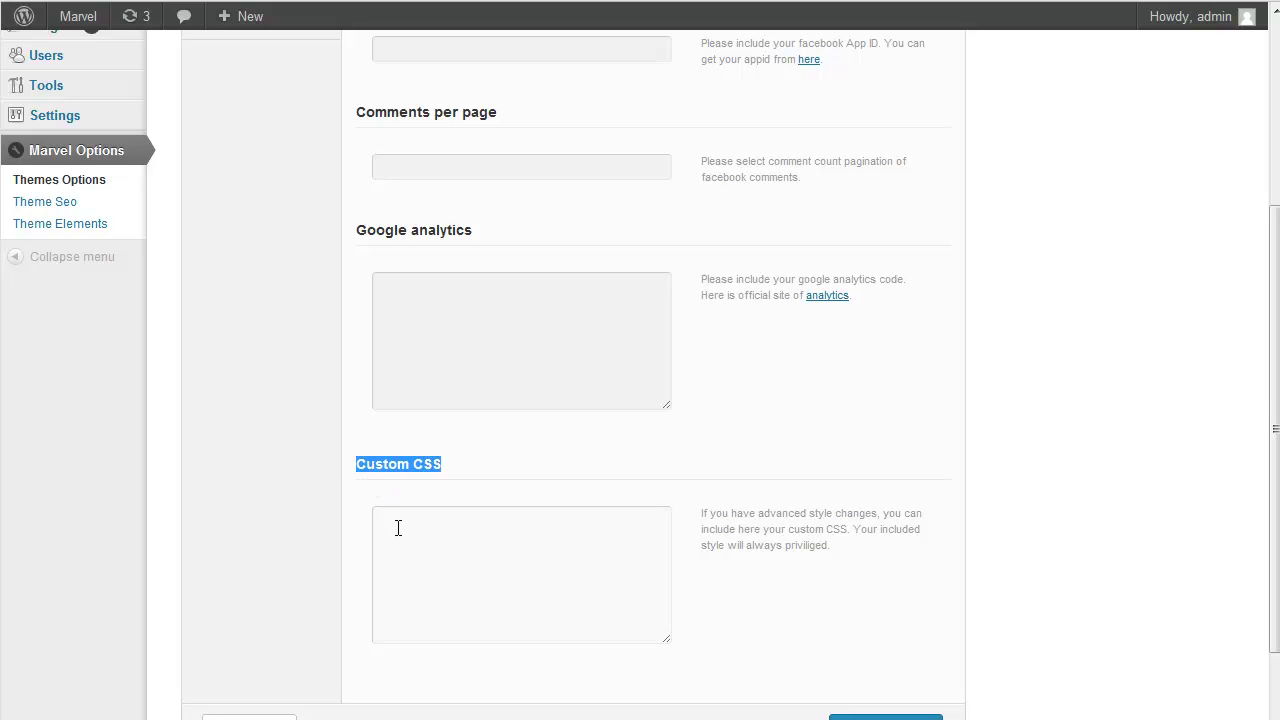
left_click(471, 467)
left_click(446, 560)
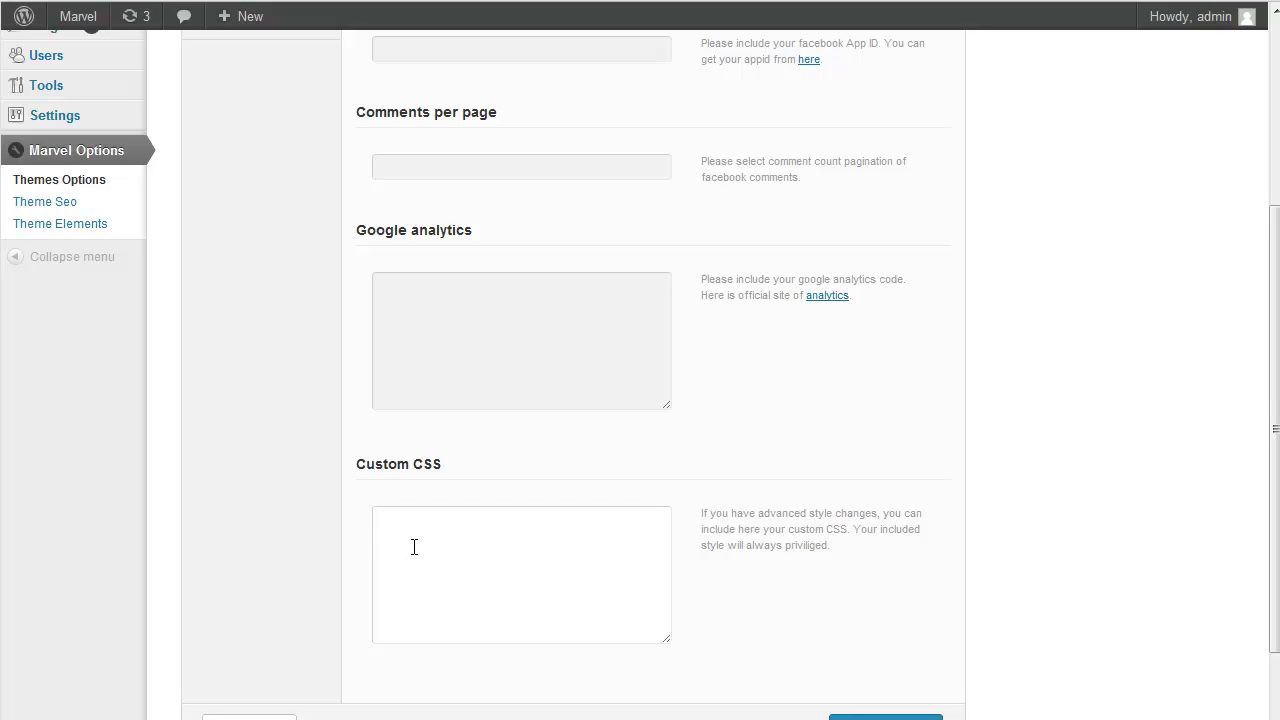
scroll(413, 546, "up", 3)
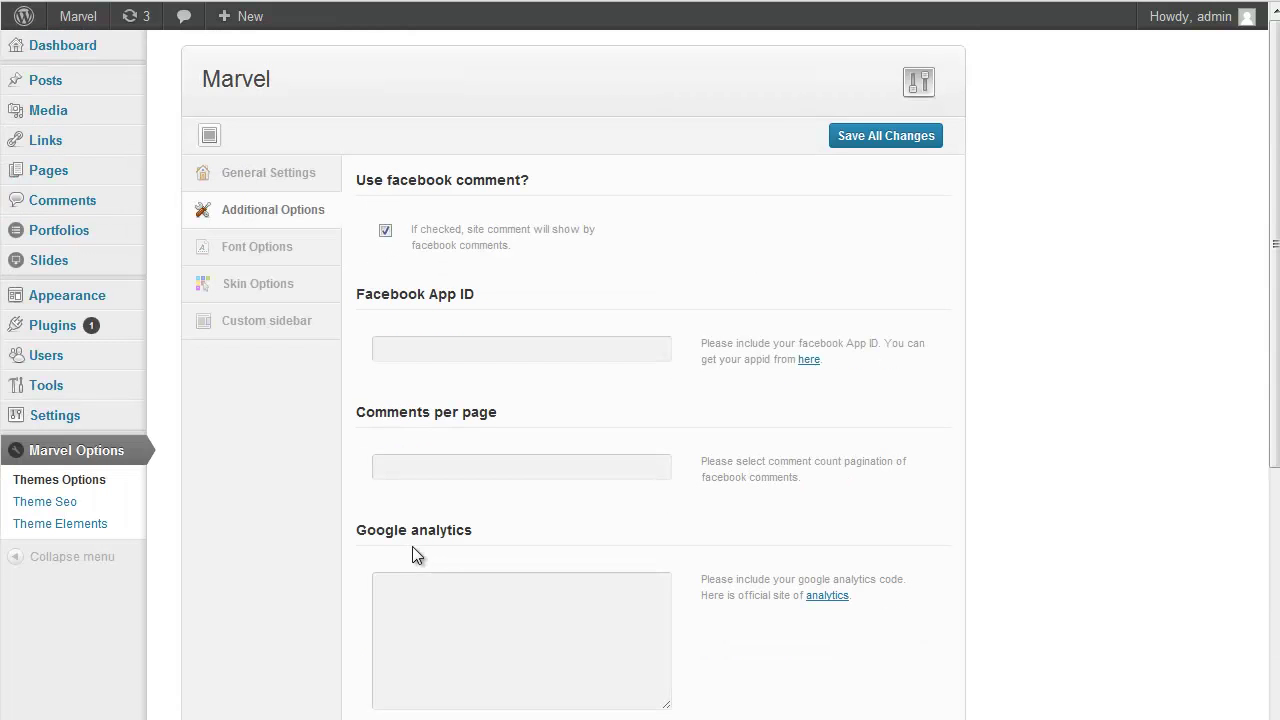
left_click(270, 254)
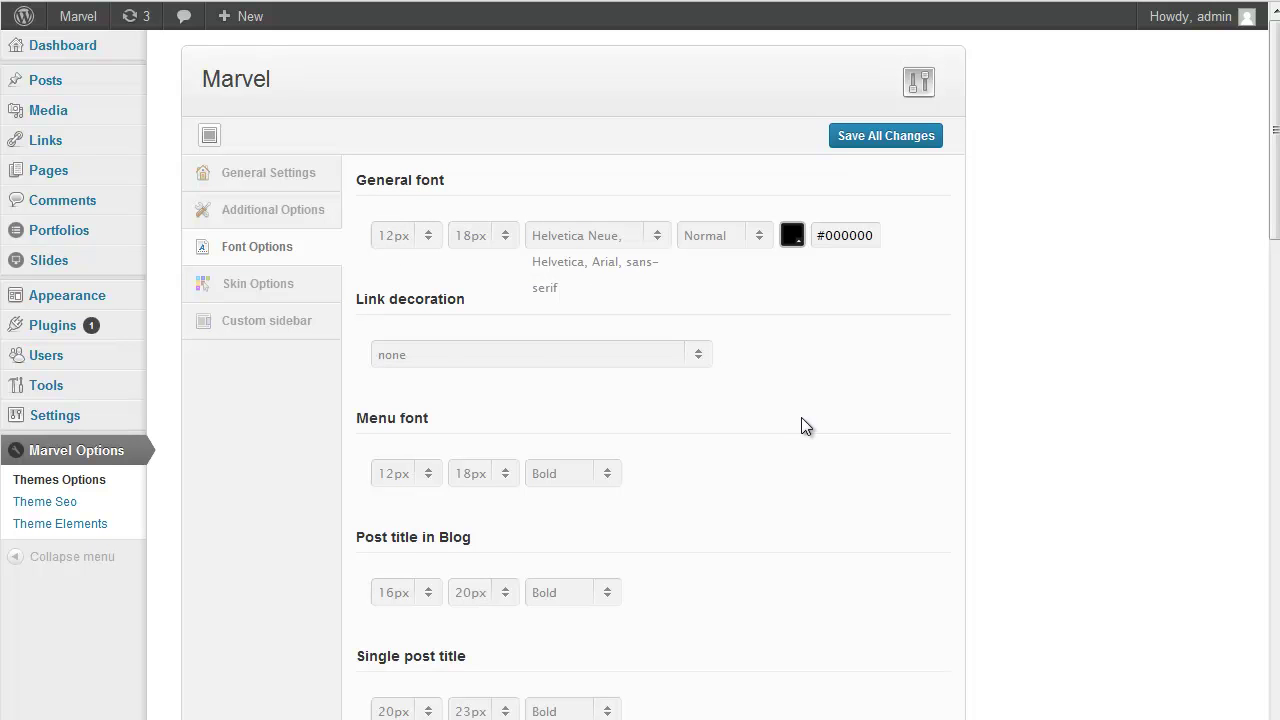
scroll(801, 418, "down", 1)
scroll(566, 341, "down", 1)
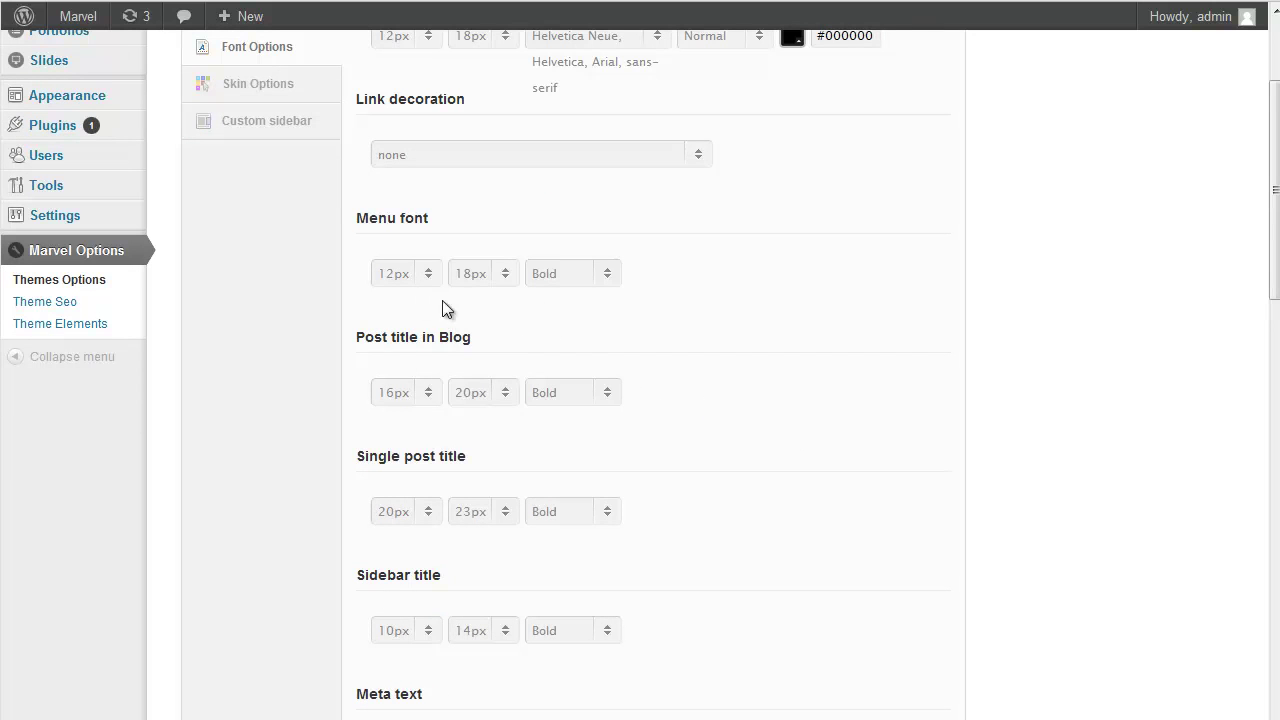
left_click_drag(374, 337, 480, 337)
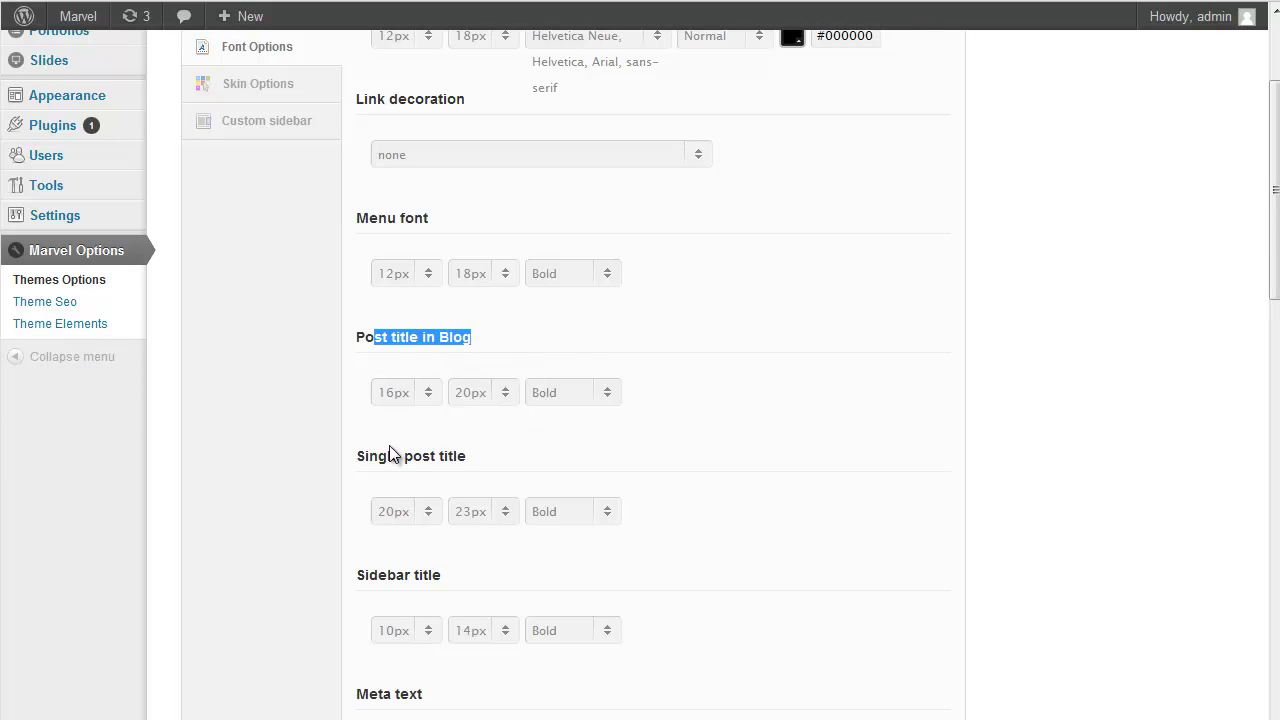
left_click_drag(388, 456, 526, 451)
scroll(514, 459, "down", 1)
left_click_drag(378, 476, 469, 470)
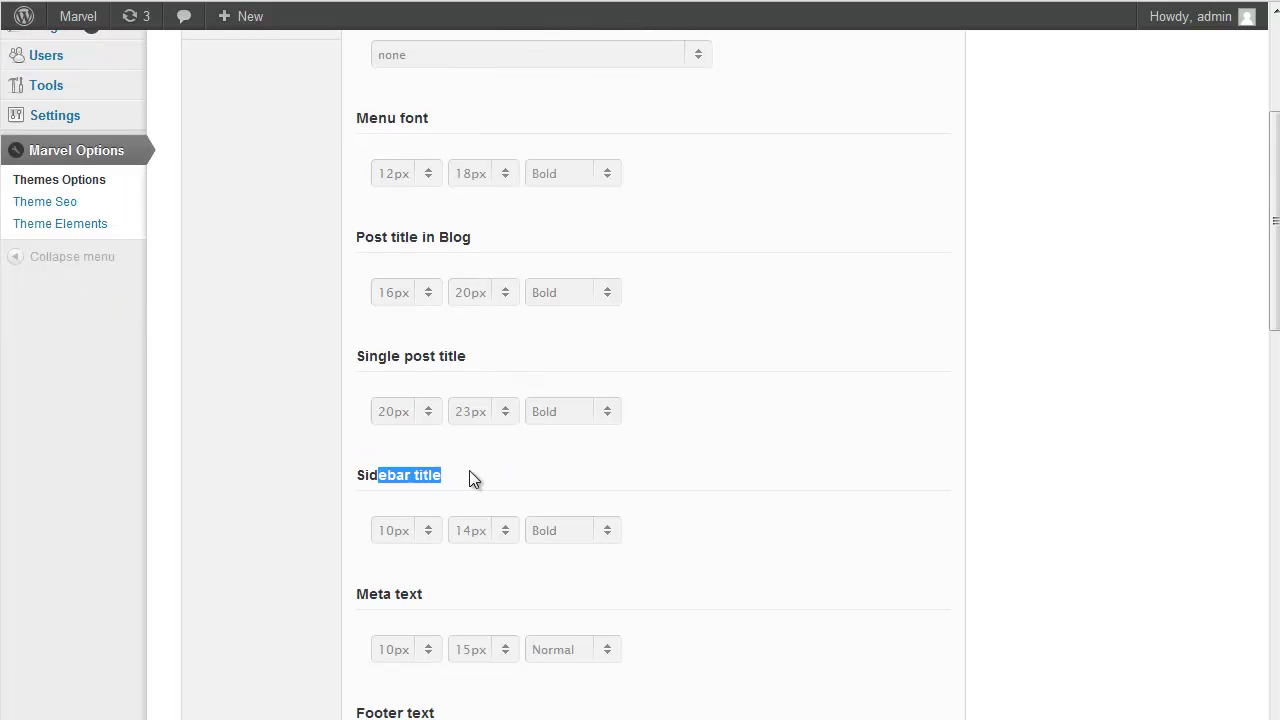
scroll(470, 470, "down", 2)
left_click(368, 396)
left_click_drag(368, 396, 422, 396)
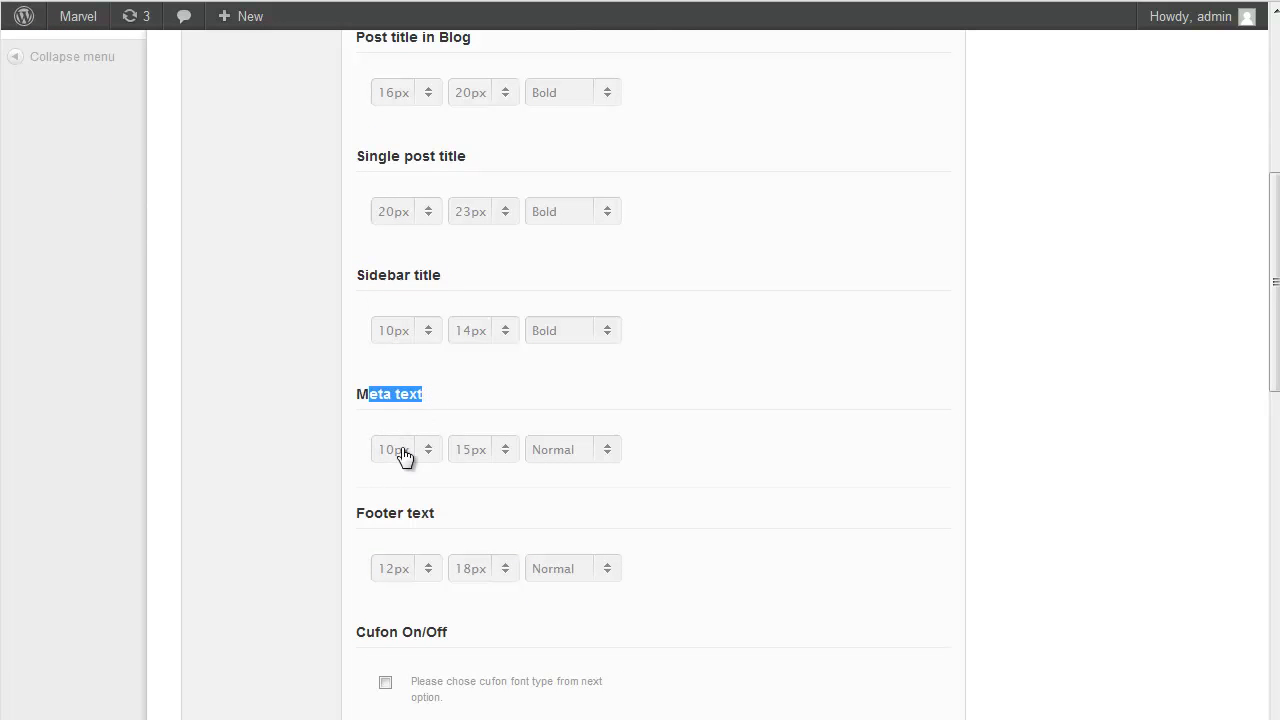
scroll(386, 509, "down", 2)
scroll(631, 438, "down", 2)
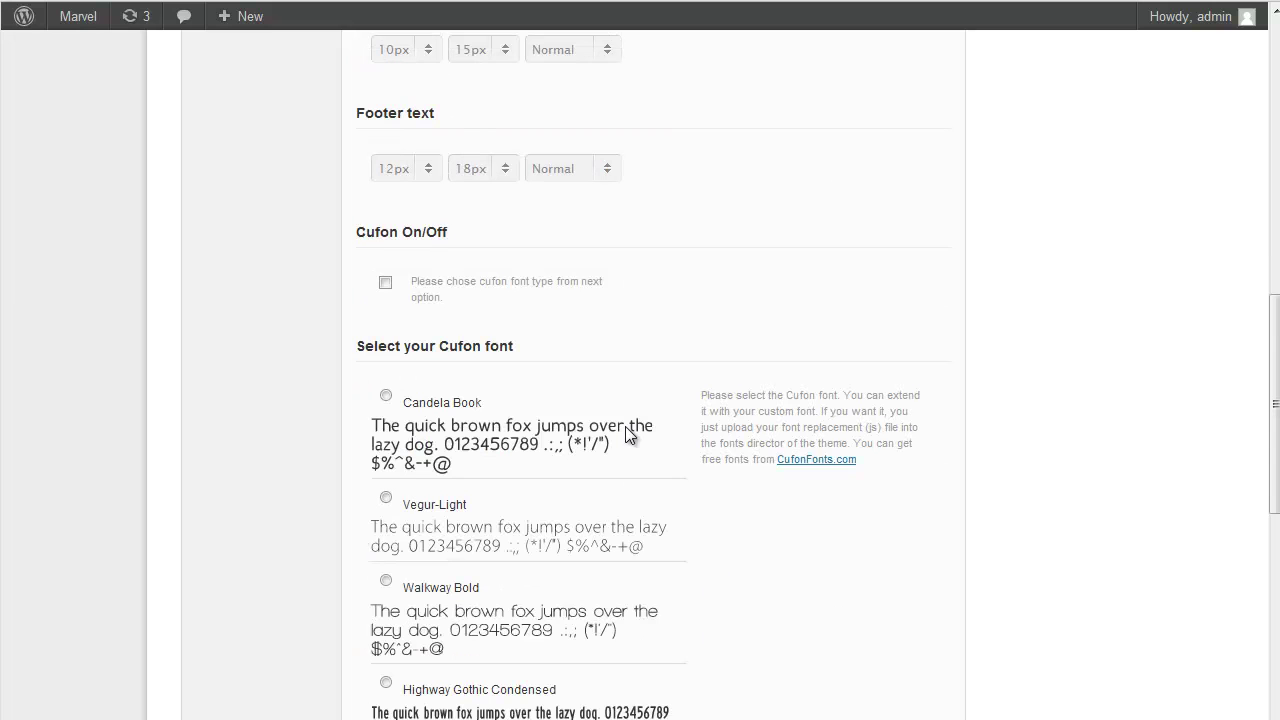
- Tick Cufon On/Off and review the 12px/18px Helvetica Neue general font settings
left_click(385, 283)
scroll(440, 373, "down", 1)
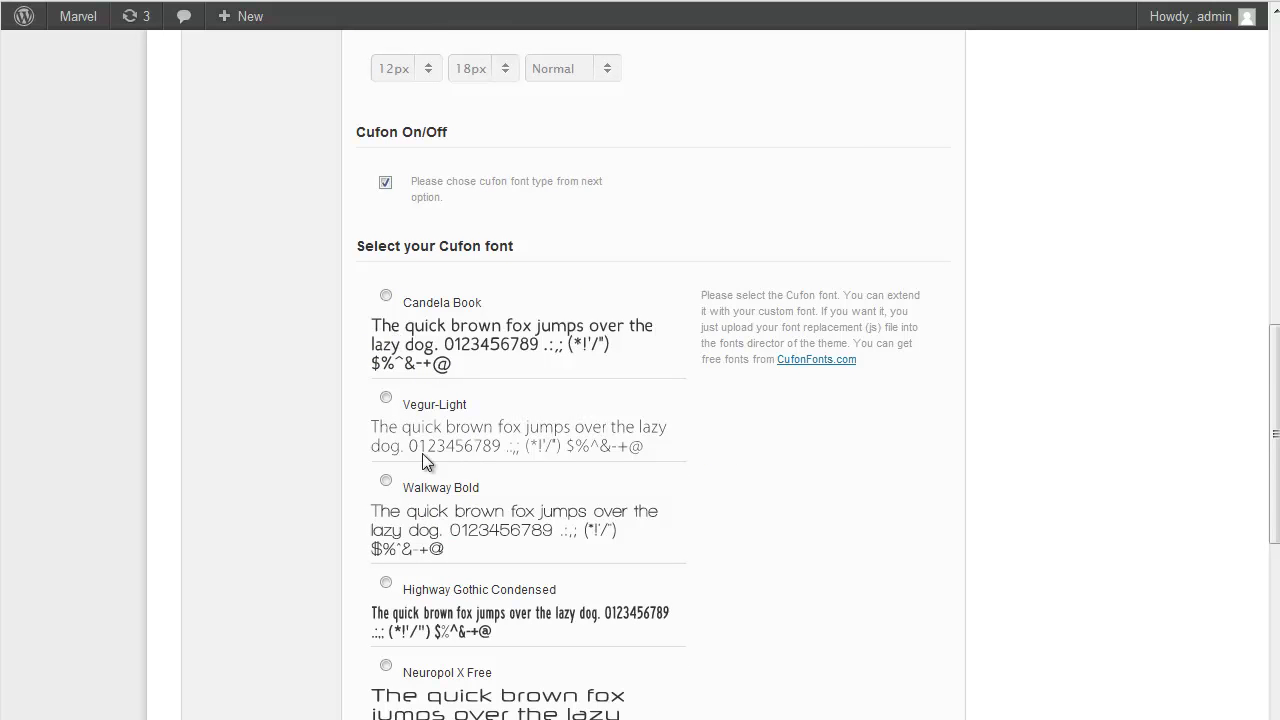
scroll(432, 500, "down", 2)
scroll(406, 410, "up", 1)
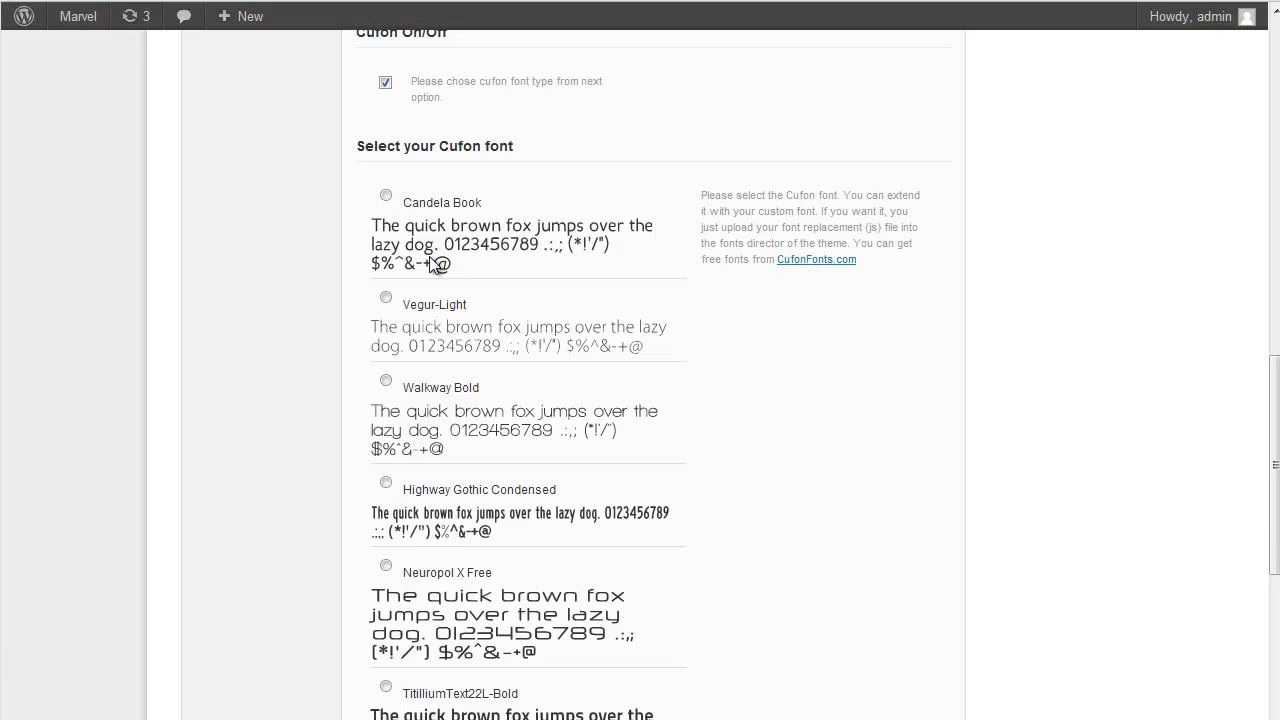
scroll(460, 540, "down", 2)
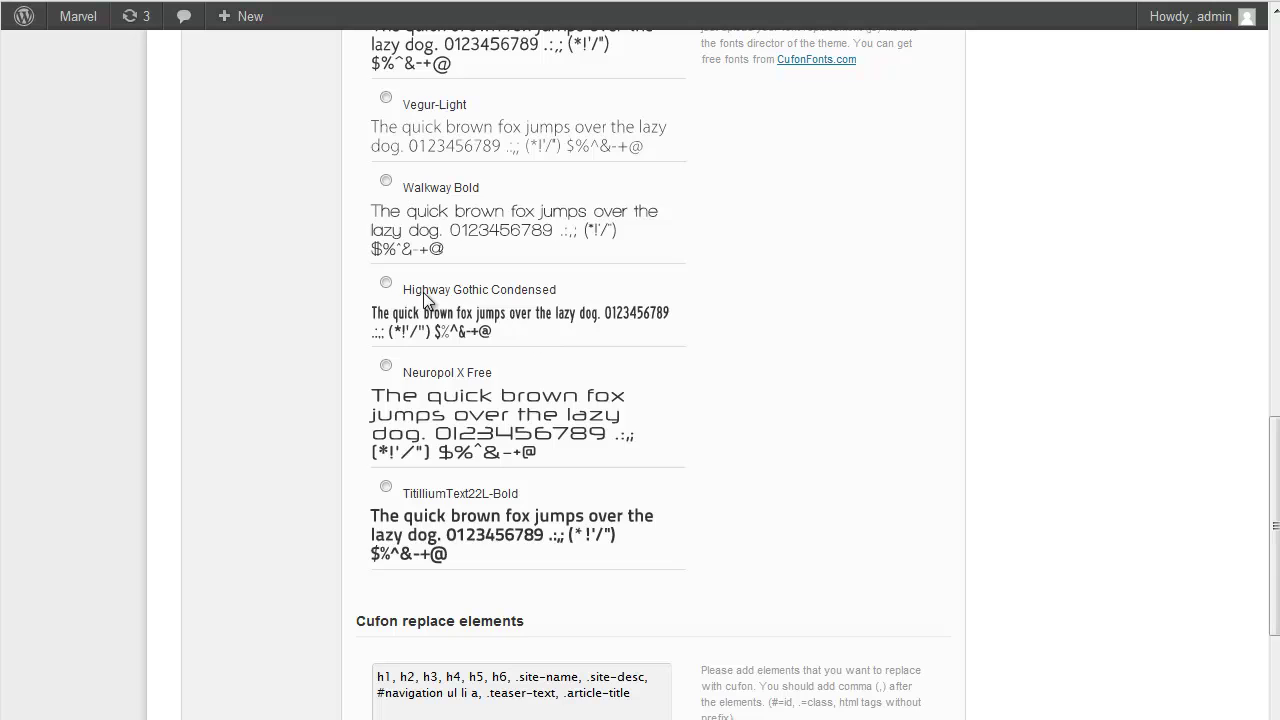
scroll(470, 365, "up", 2)
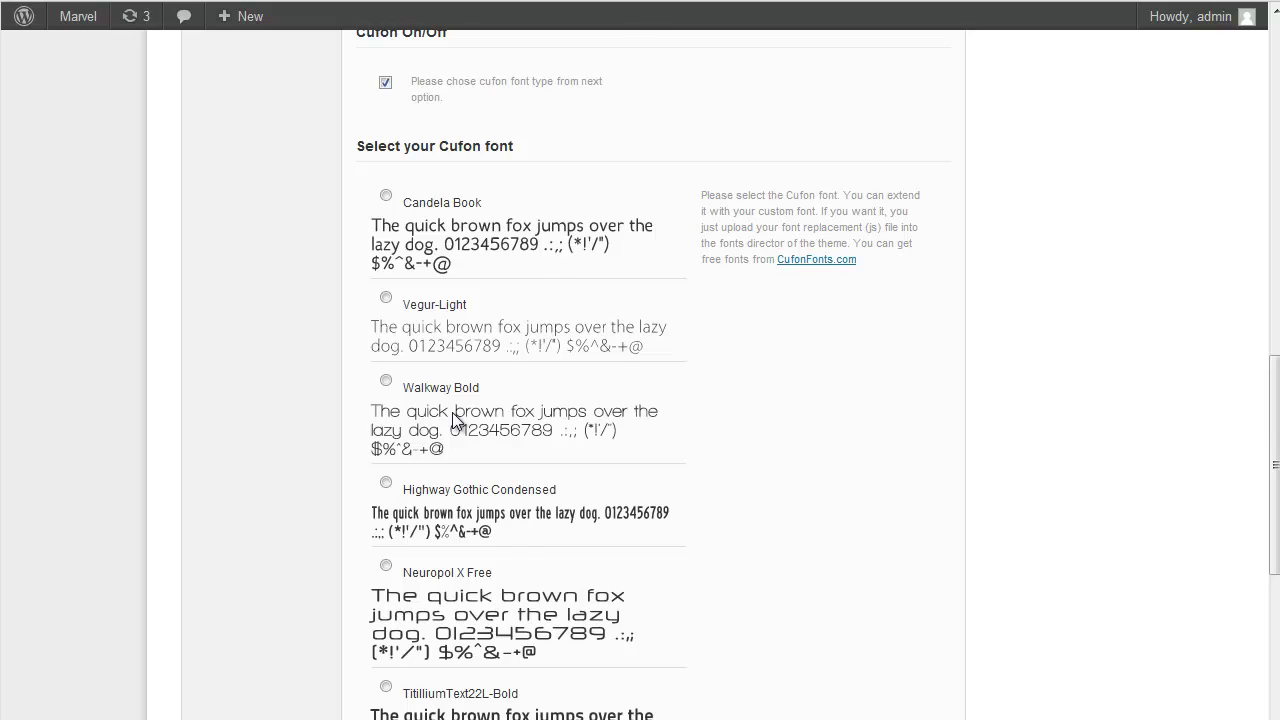
scroll(452, 418, "up", 10)
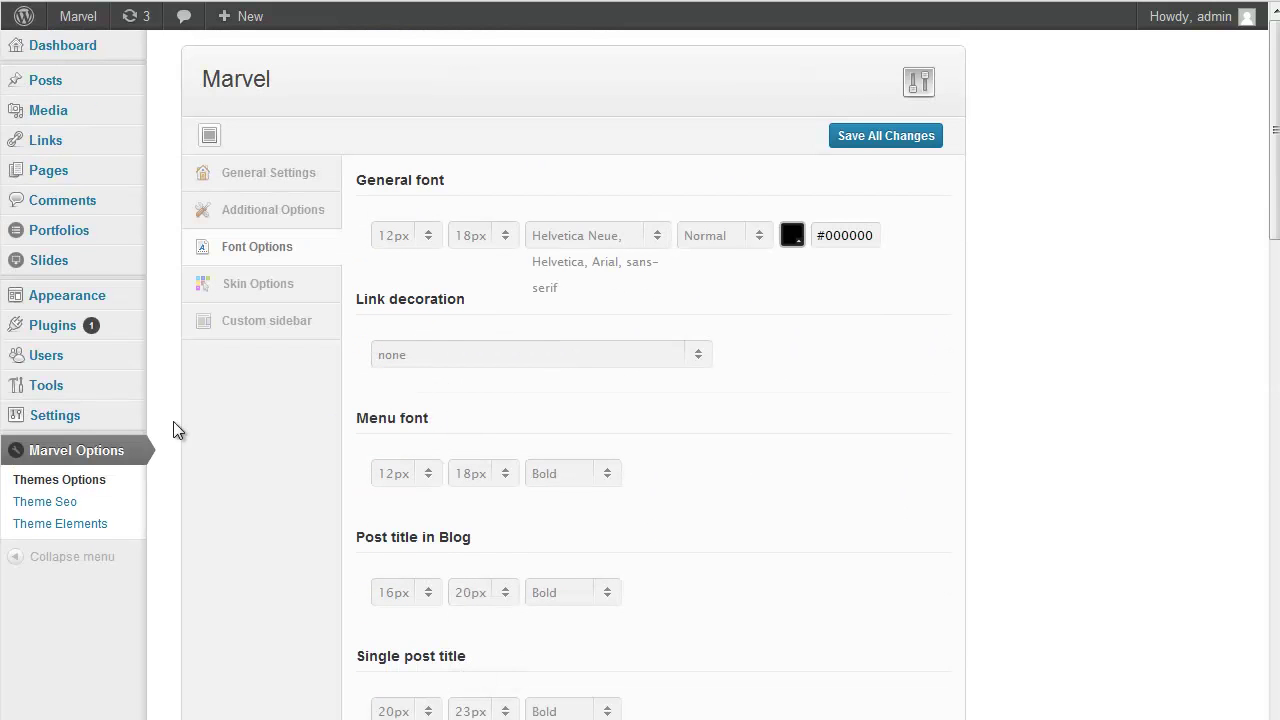
scroll(372, 454, "down", 10)
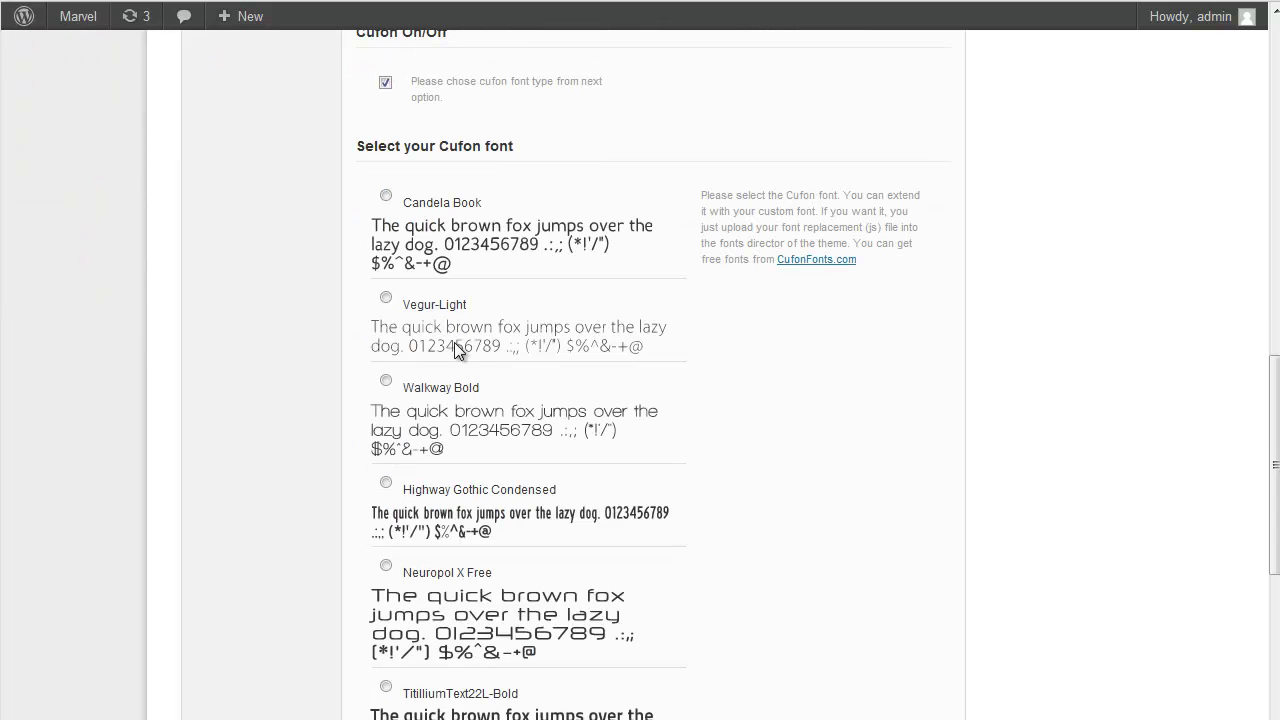
scroll(486, 471, "down", 3)
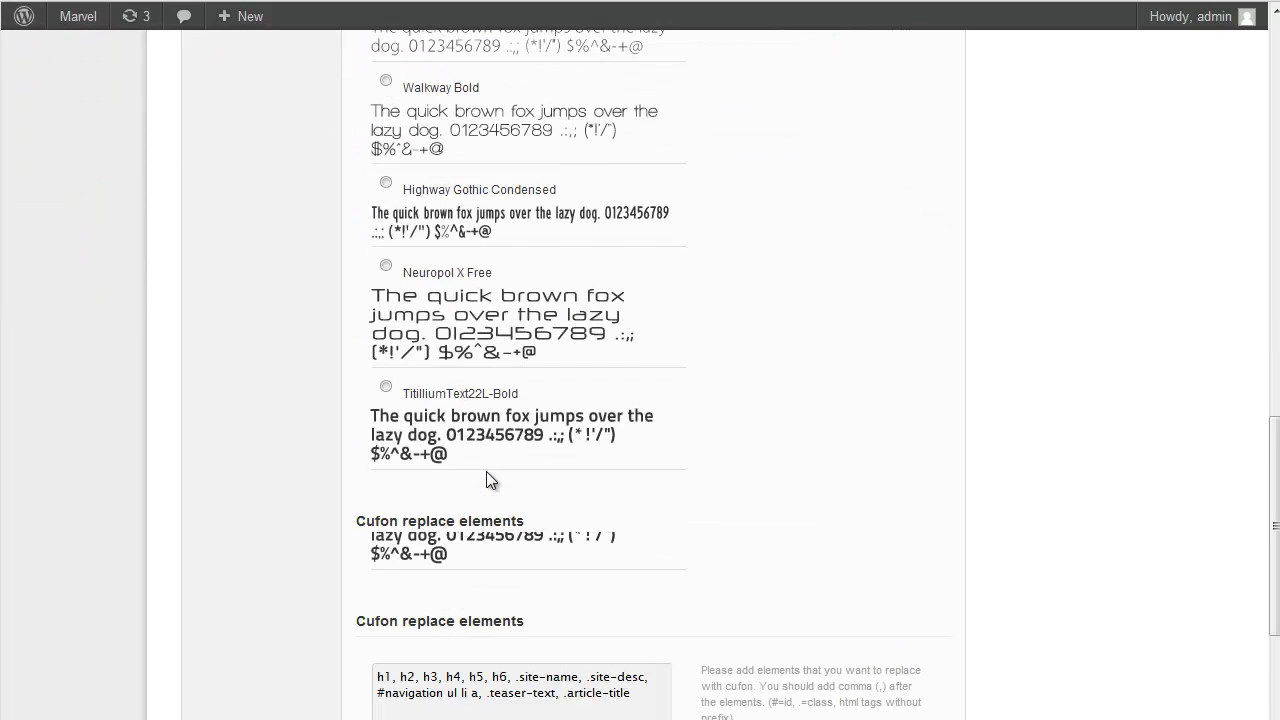
scroll(486, 471, "up", 1)
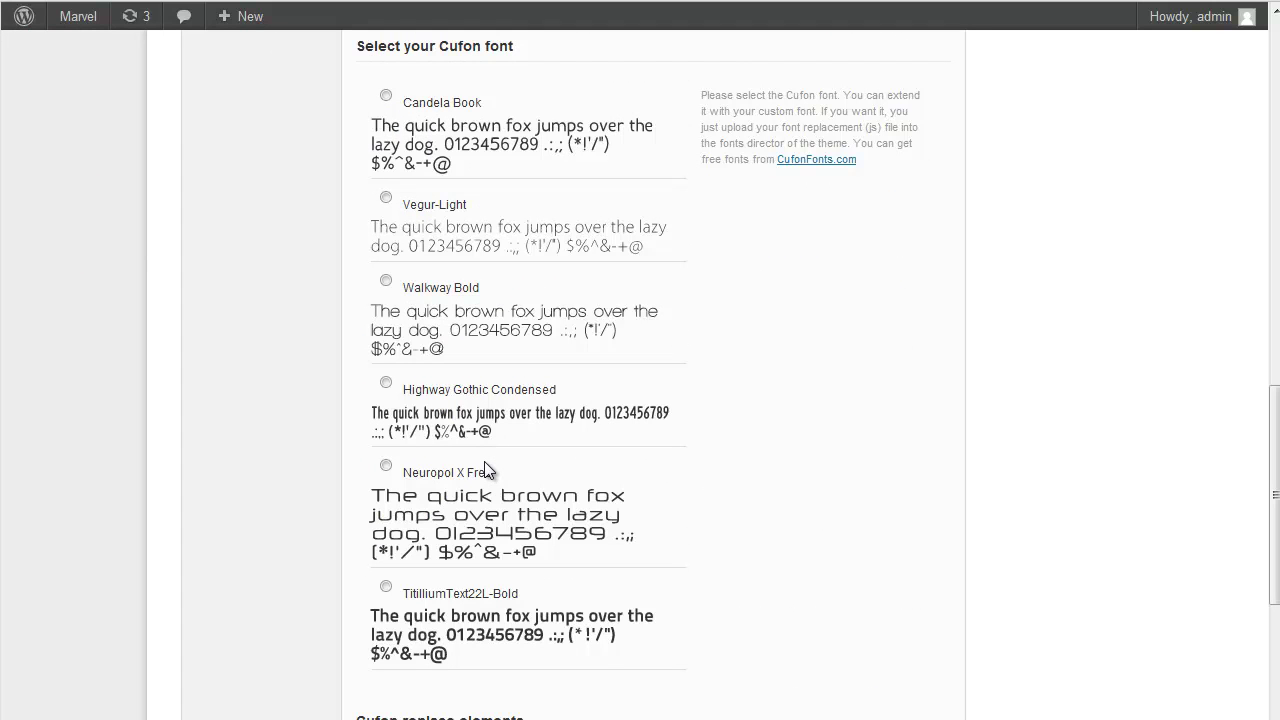
scroll(486, 471, "down", 3)
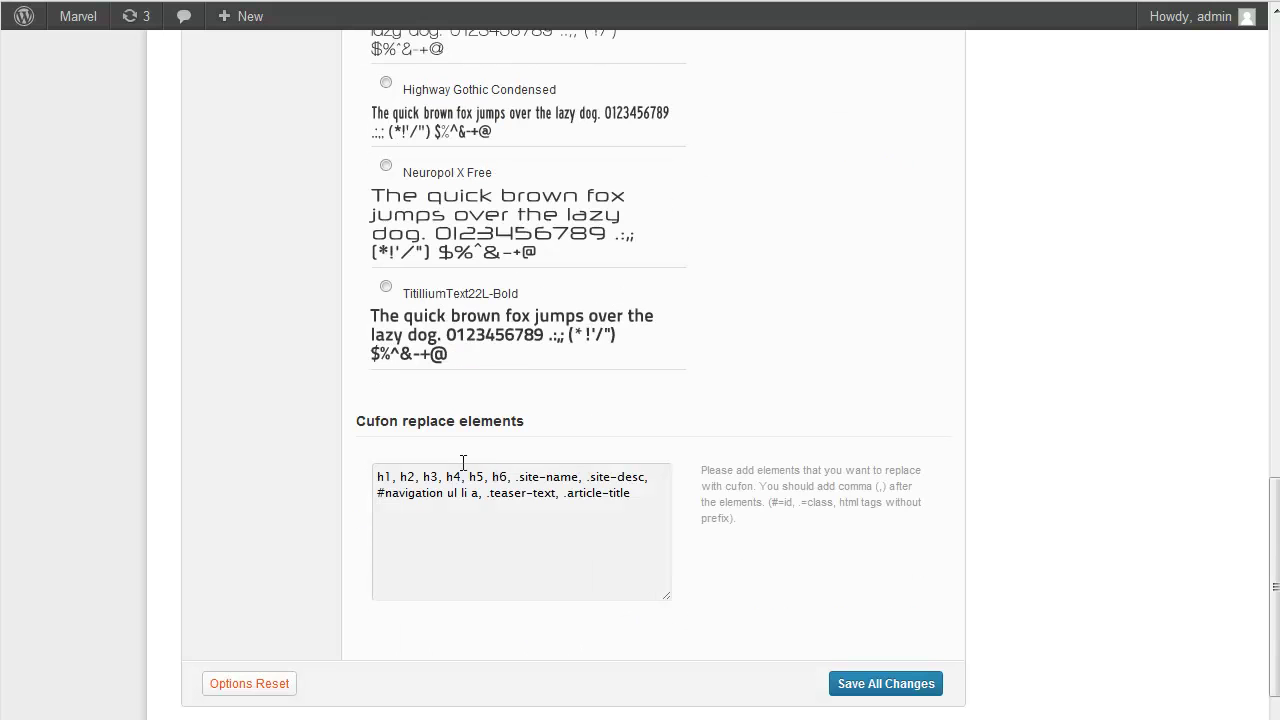
- Delete 'h3, ' from the Cufon replace elements list
left_click_drag(379, 477, 630, 498)
left_click(629, 509)
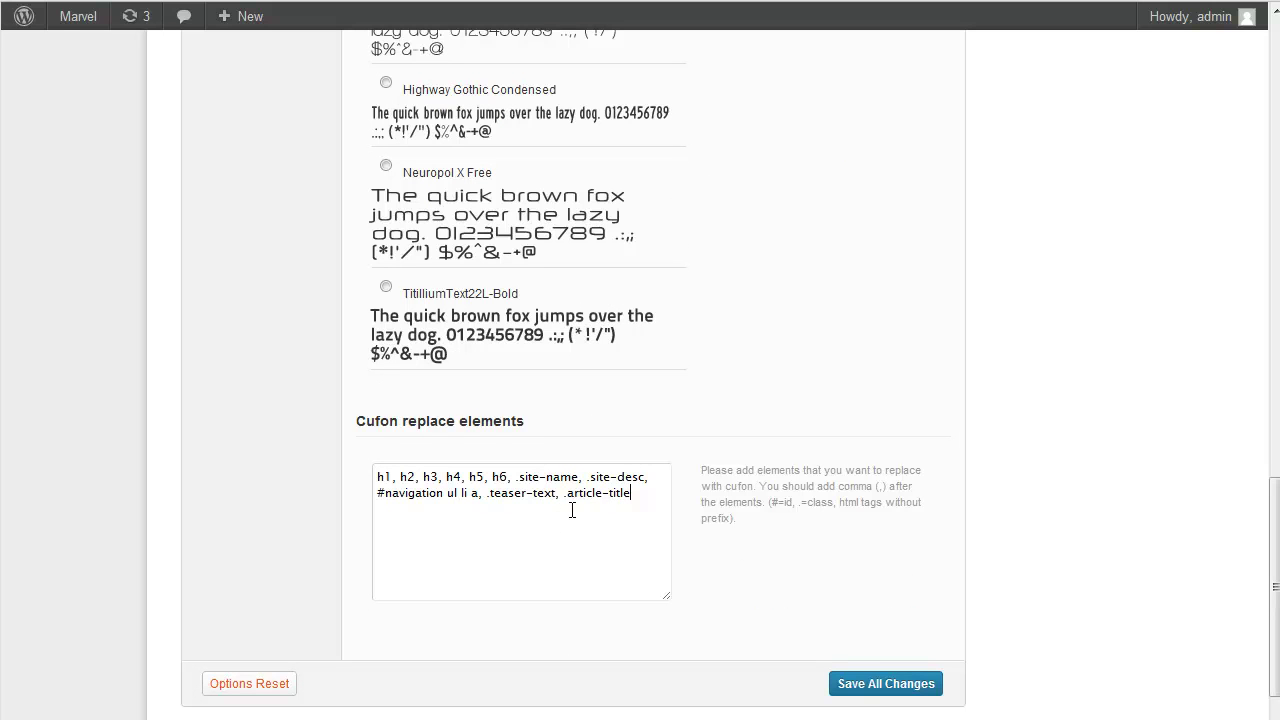
left_click_drag(422, 477, 443, 473)
key("BackSpace")
key("Delete")
key("Delete")
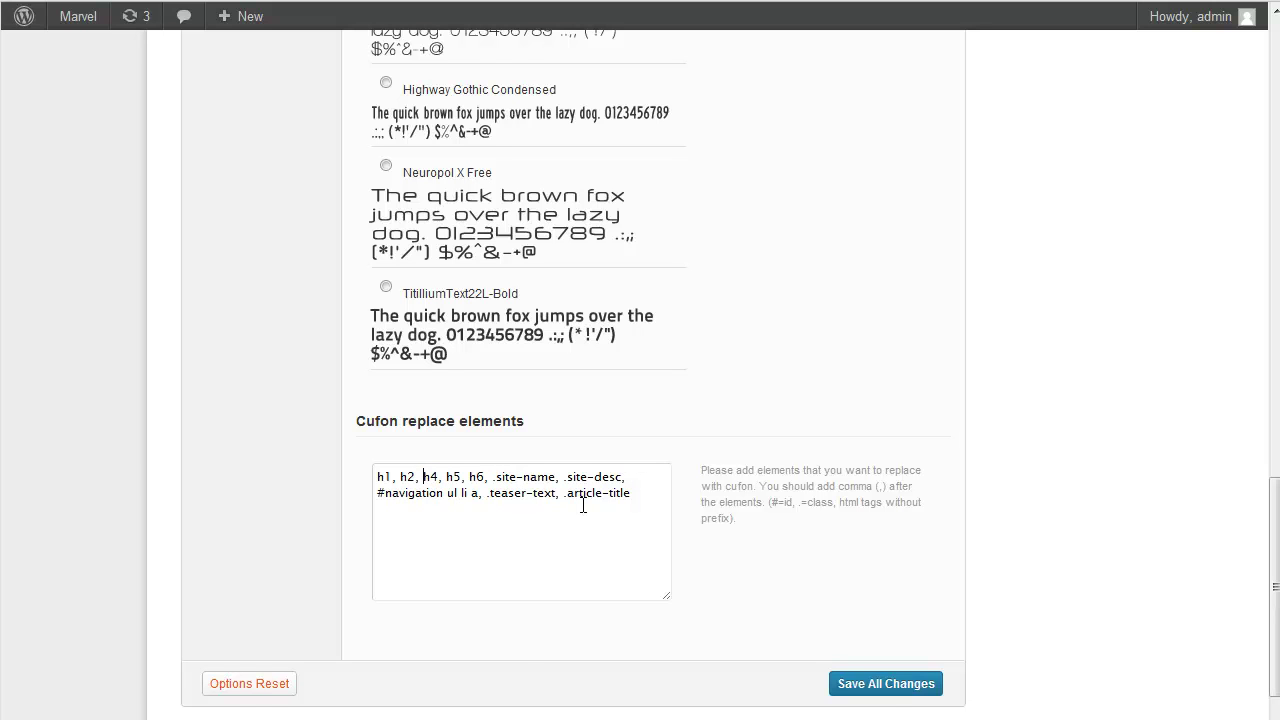
scroll(513, 436, "up", 4)
scroll(384, 400, "up", 15)
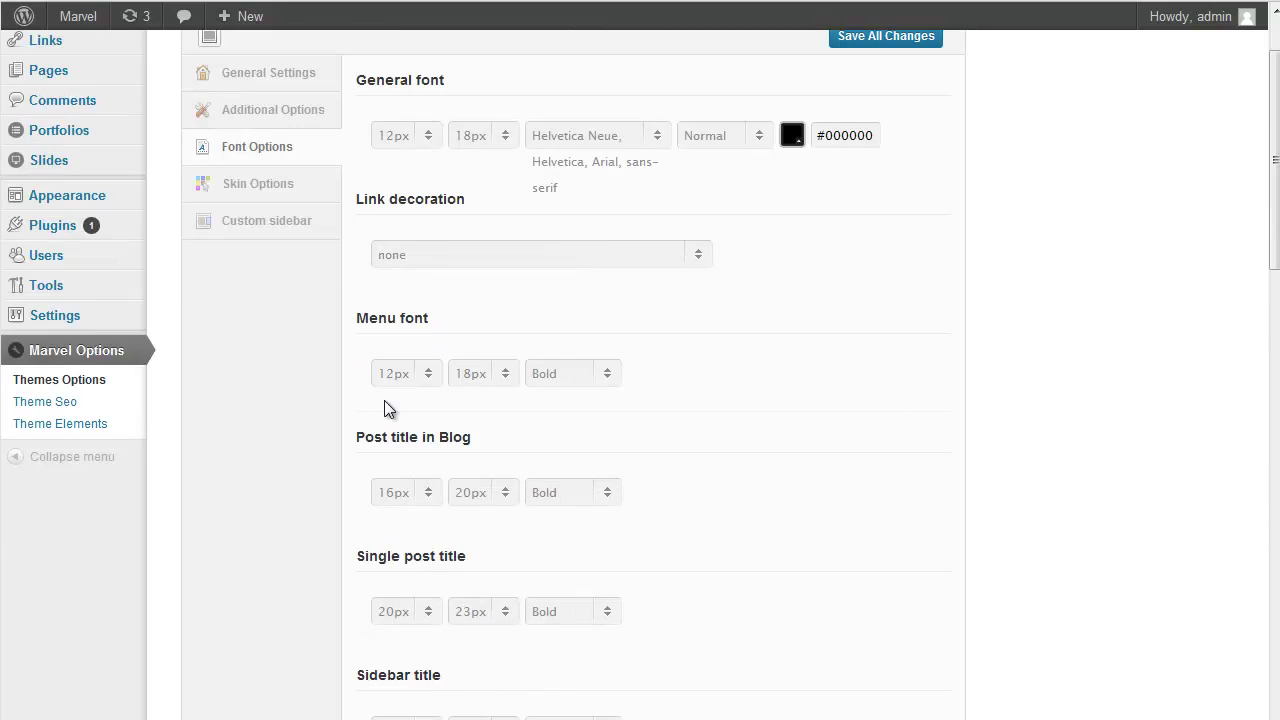
- Show the Skin Options tab and scroll through its colour settings
left_click(279, 302)
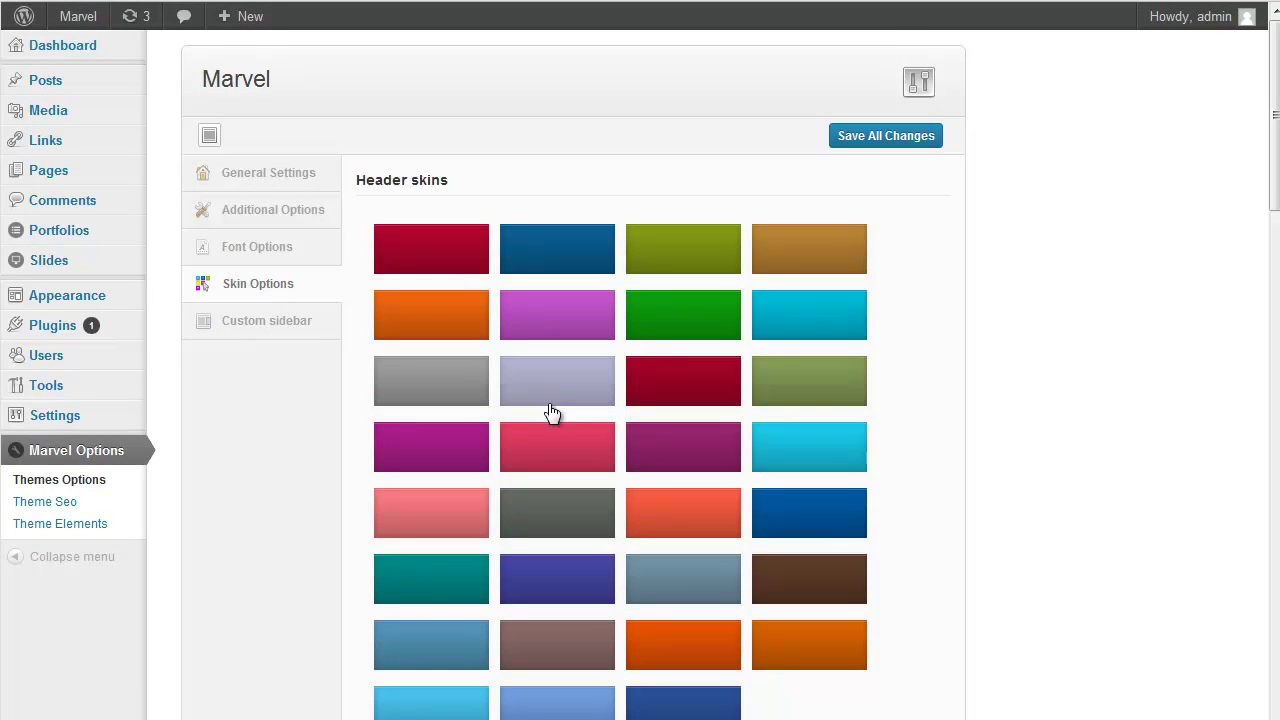
scroll(543, 395, "down", 1)
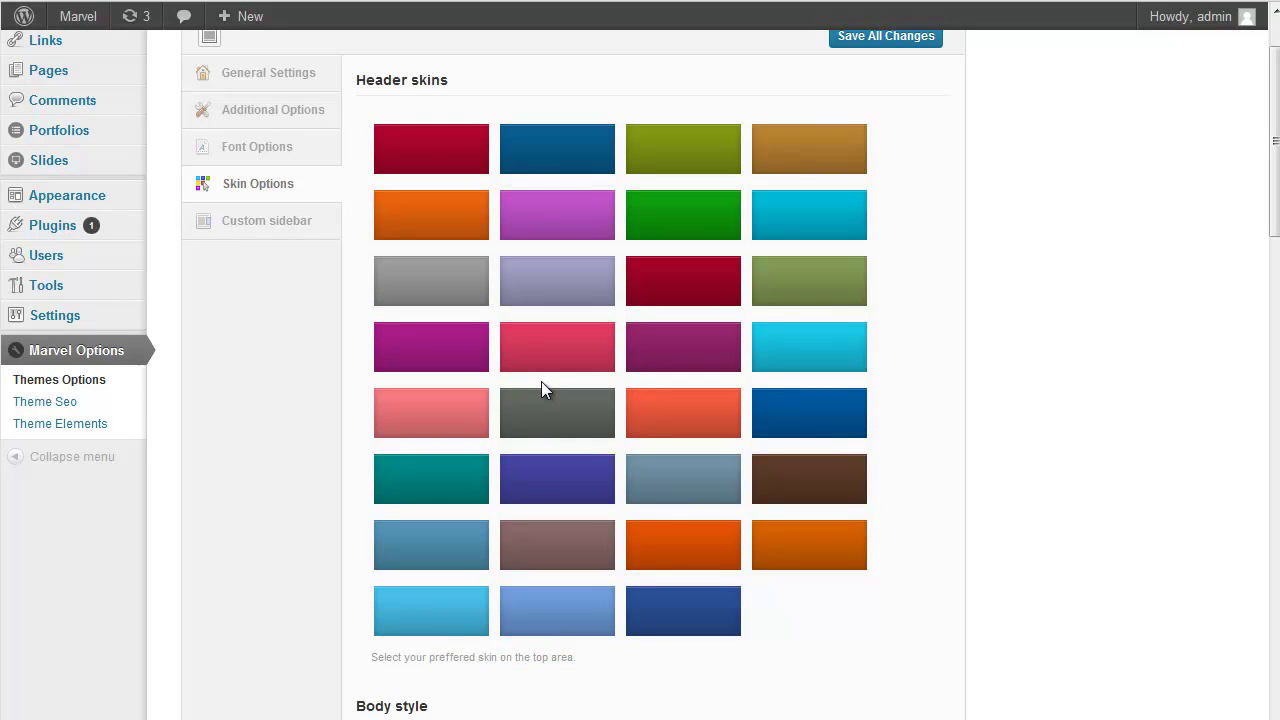
scroll(540, 388, "down", 2)
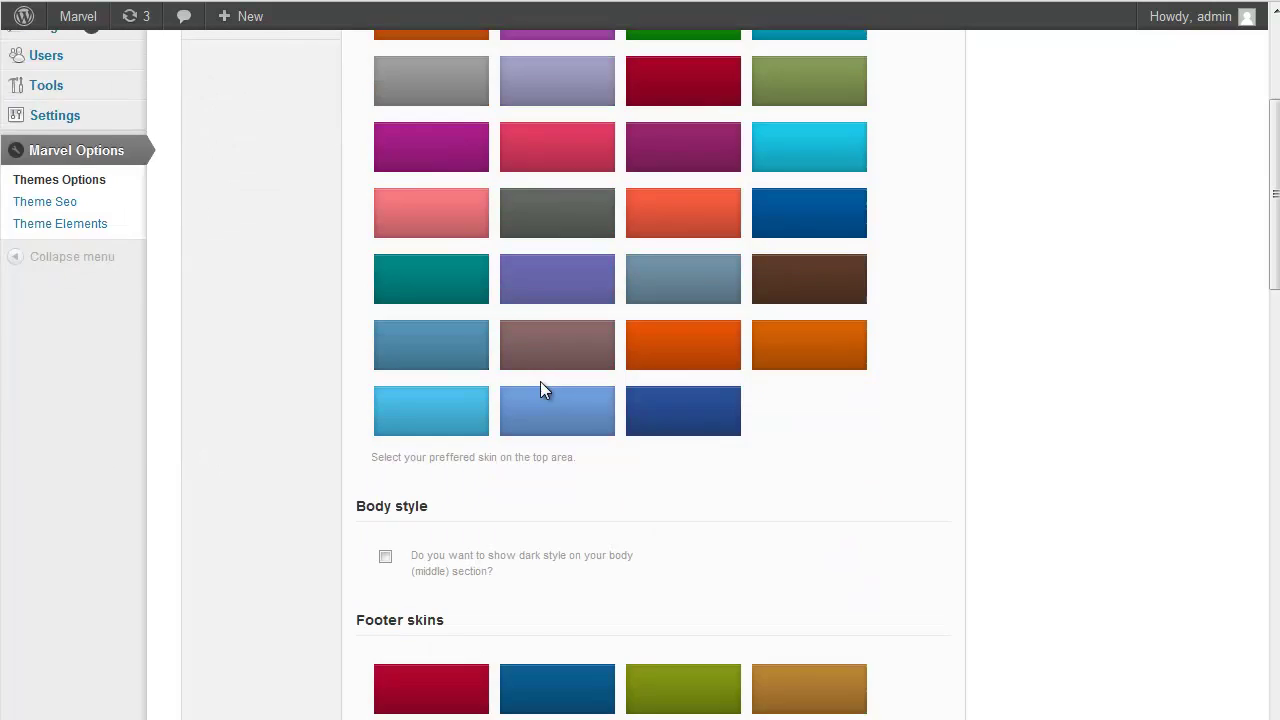
scroll(540, 388, "up", 2)
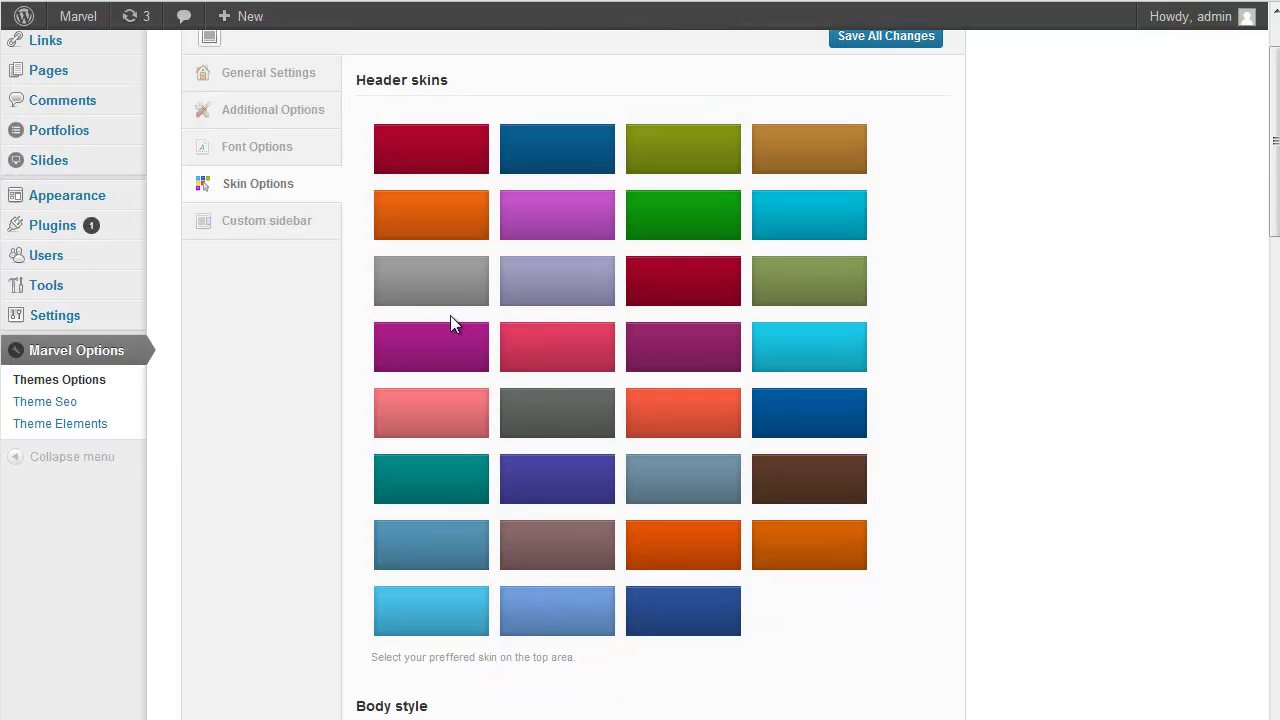
scroll(450, 323, "down", 5)
scroll(475, 330, "up", 4)
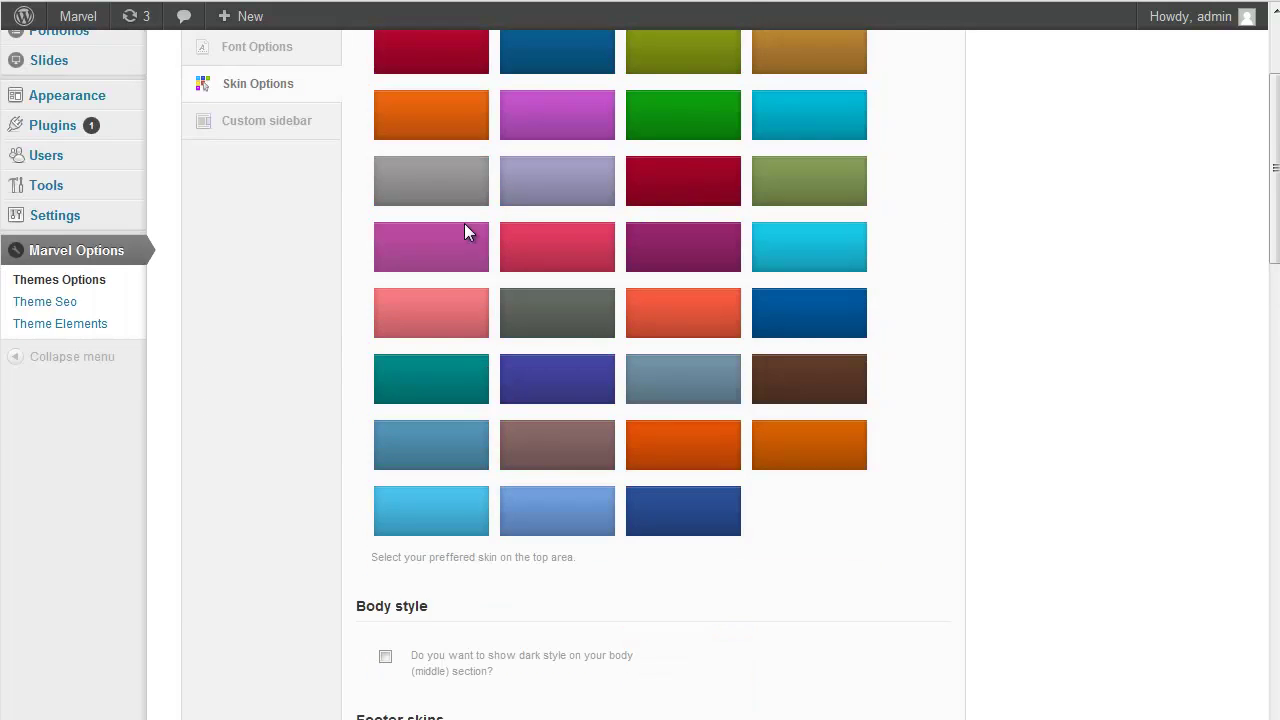
scroll(464, 232, "down", 3)
scroll(611, 486, "up", 3)
scroll(517, 414, "down", 4)
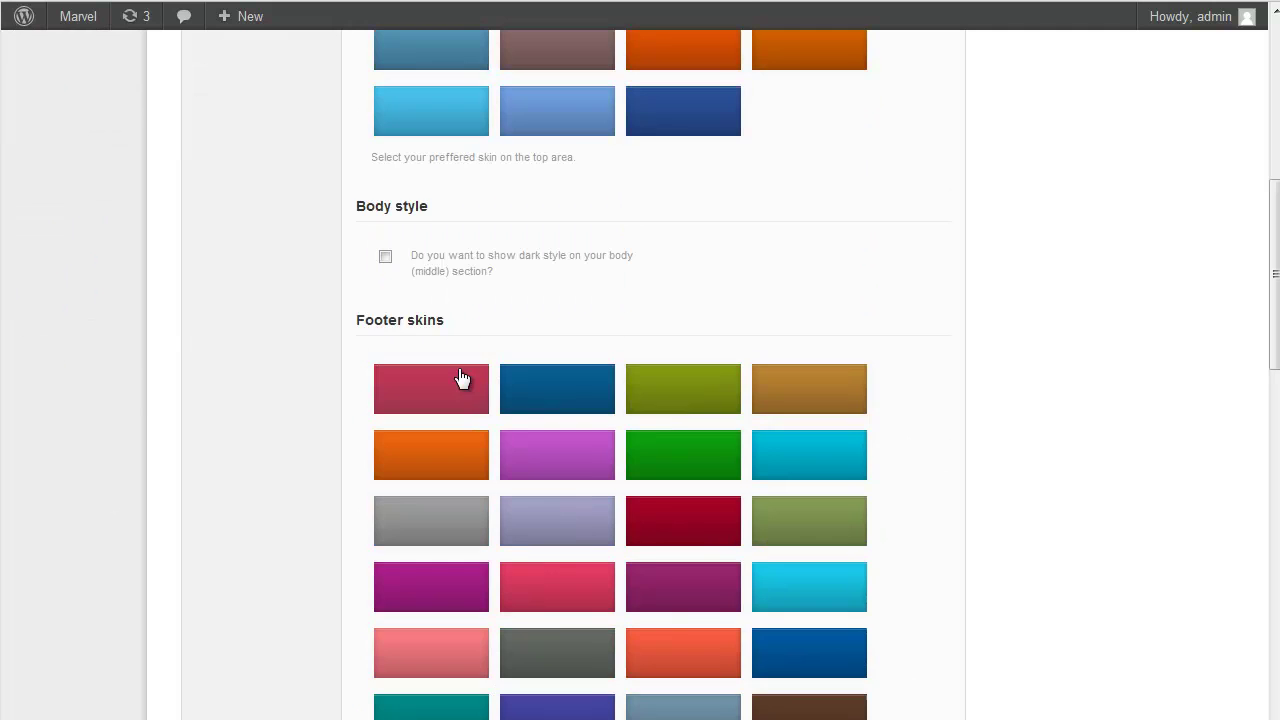
scroll(462, 378, "up", 2)
- Enable the dark style for the Body section
left_click(385, 459)
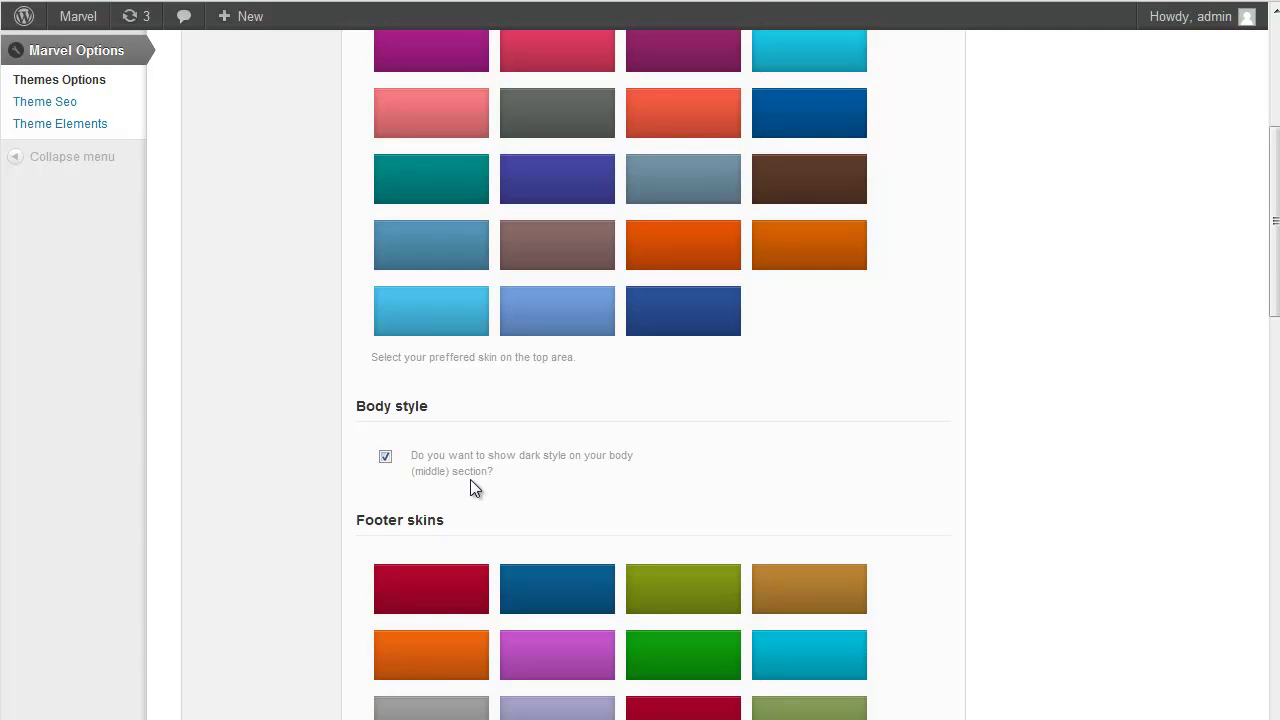
scroll(472, 487, "up", 3)
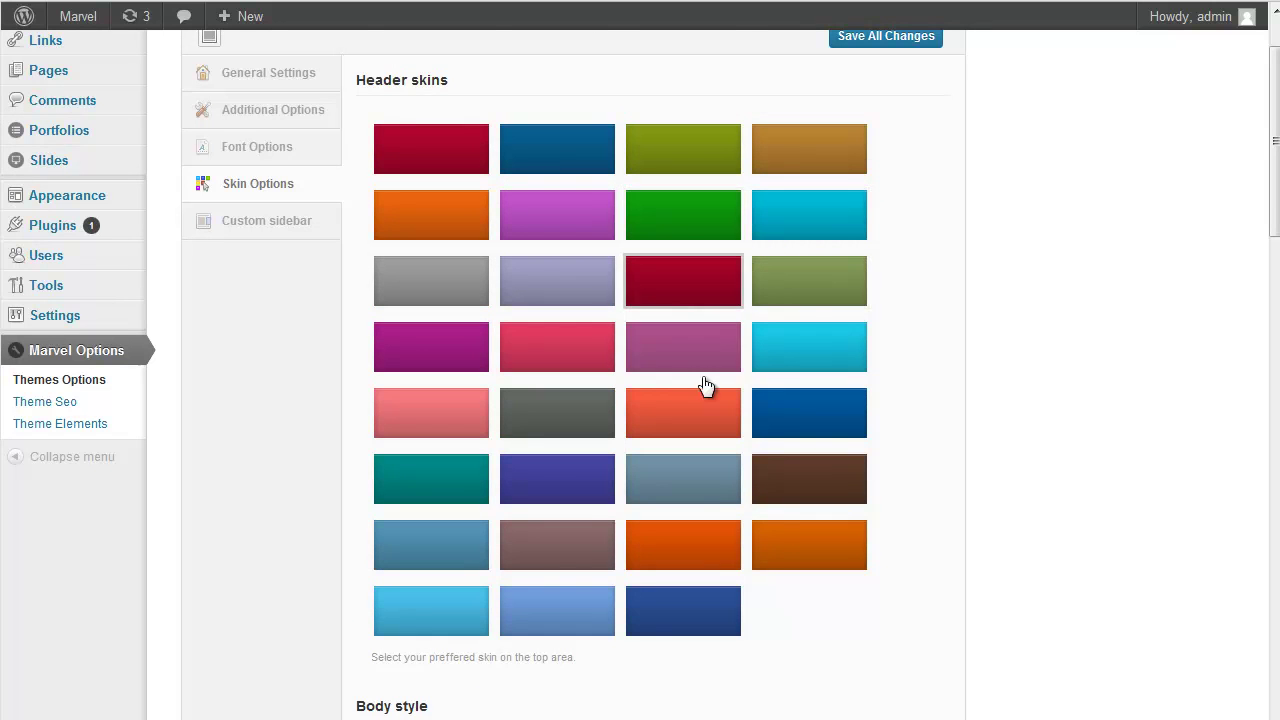
scroll(706, 395, "down", 10)
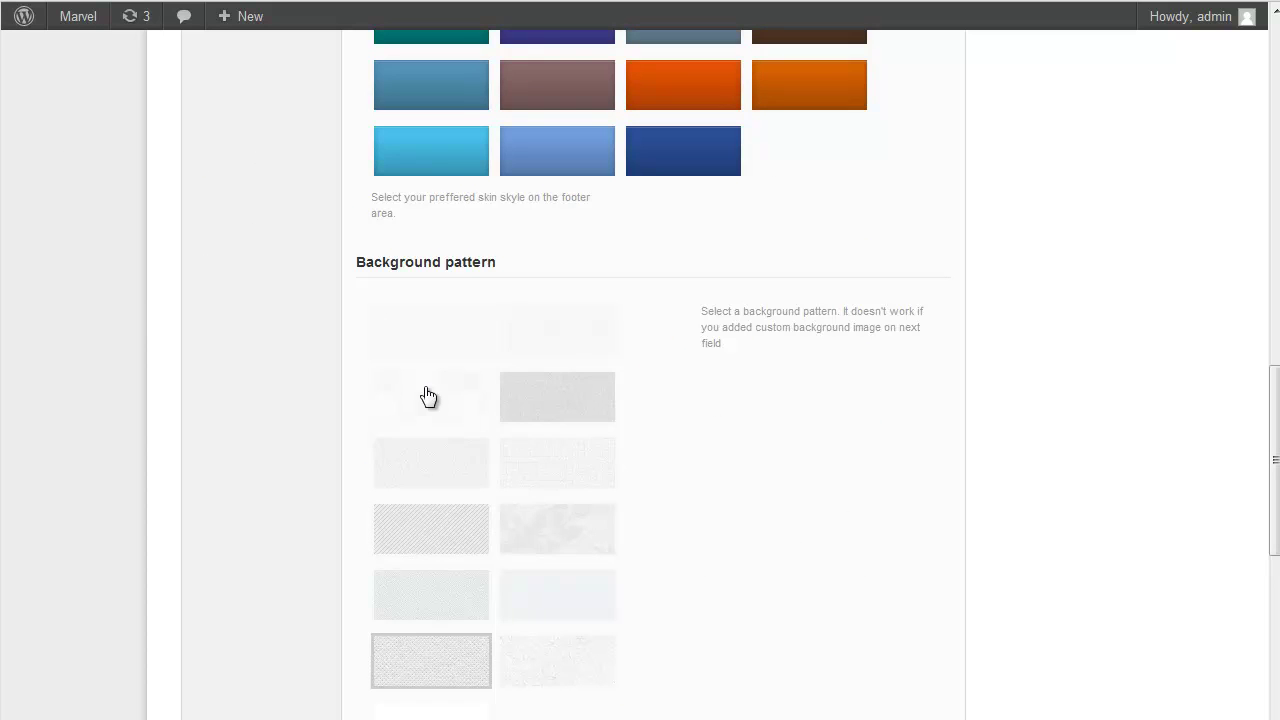
- Scroll through the background settings and click into the Custom background image field
scroll(428, 395, "down", 3)
scroll(431, 377, "down", 1)
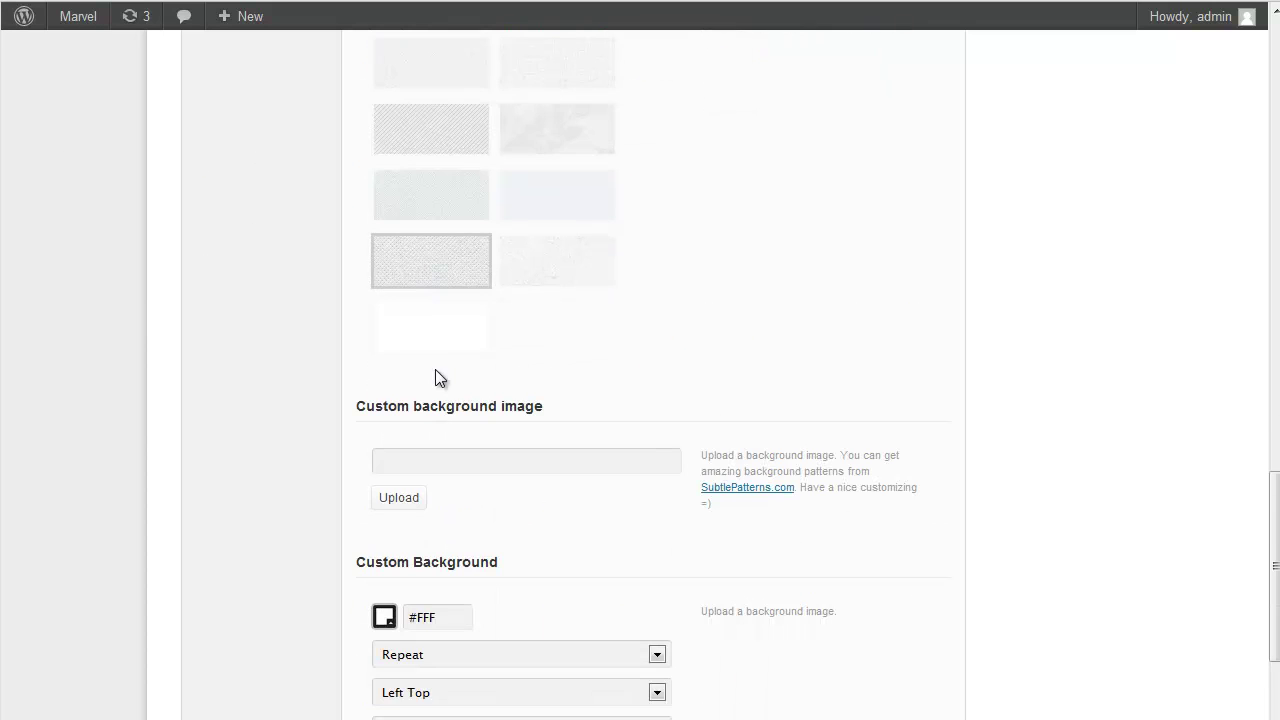
scroll(624, 400, "up", 2)
scroll(624, 400, "down", 2)
left_click(477, 458)
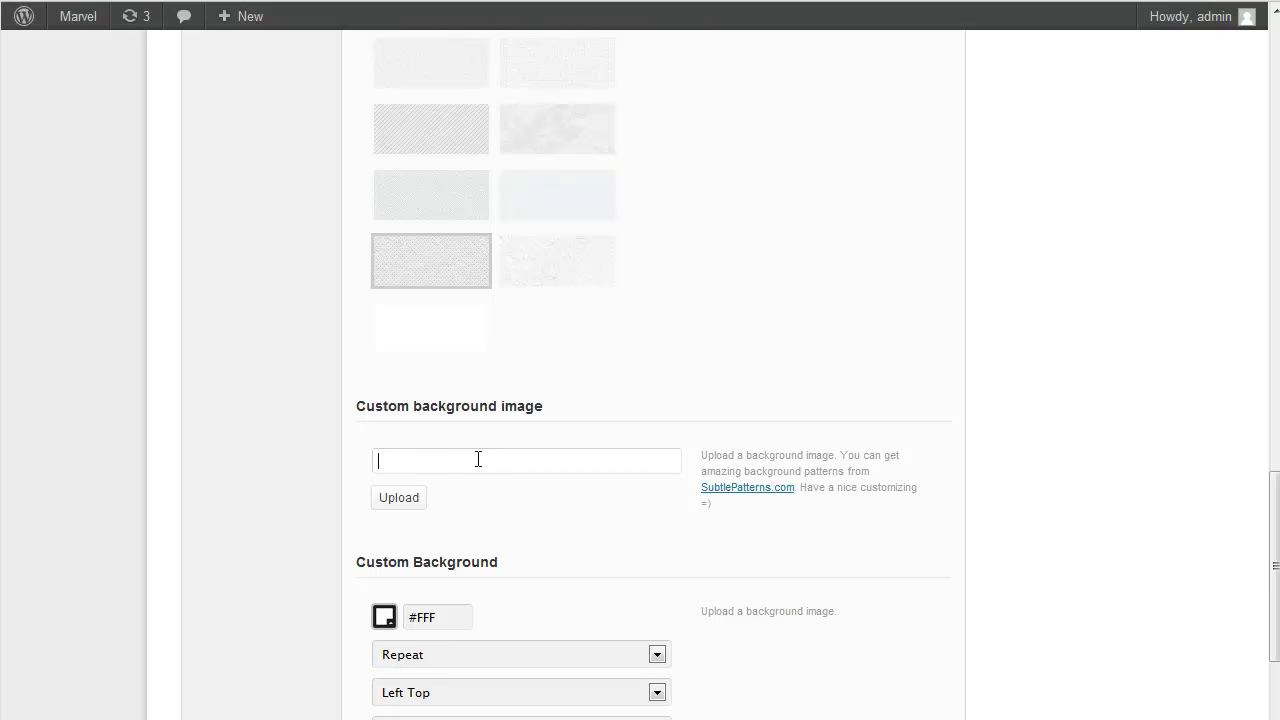
- Show the Custom sidebar tab listing the Slide 1 sidebar
scroll(620, 465, "down", 2)
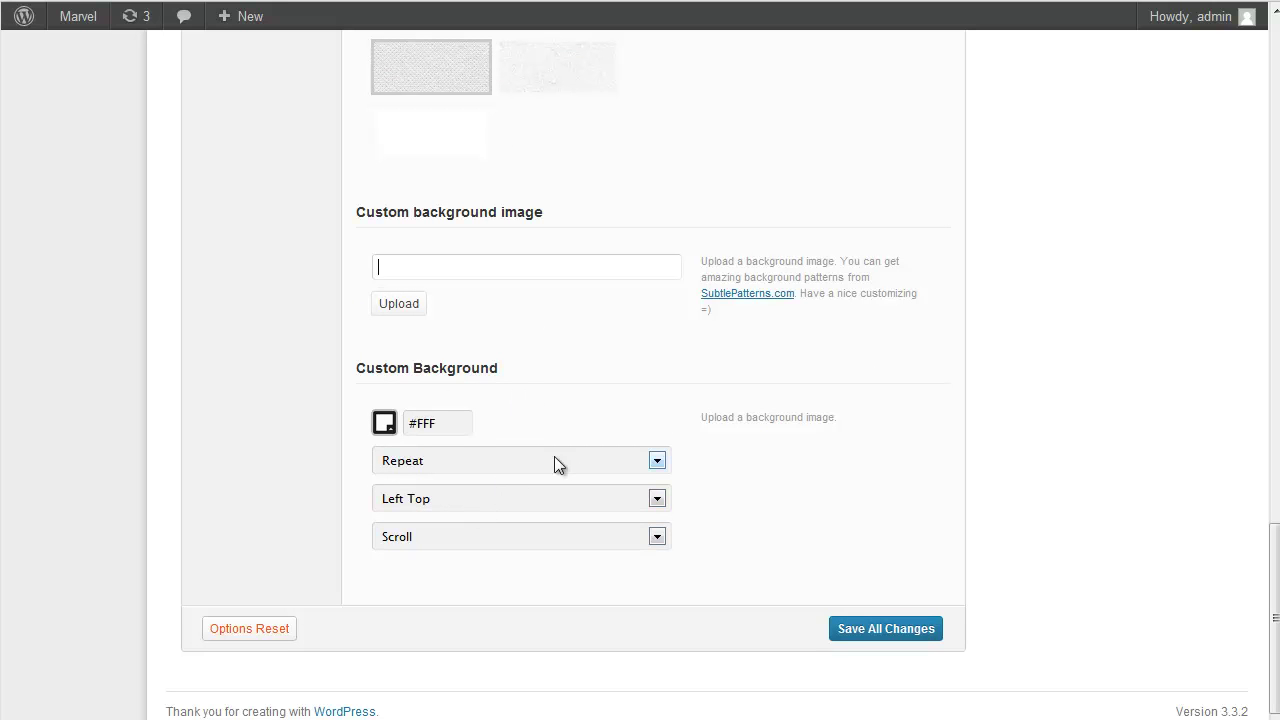
scroll(564, 534, "up", 8)
scroll(567, 544, "up", 10)
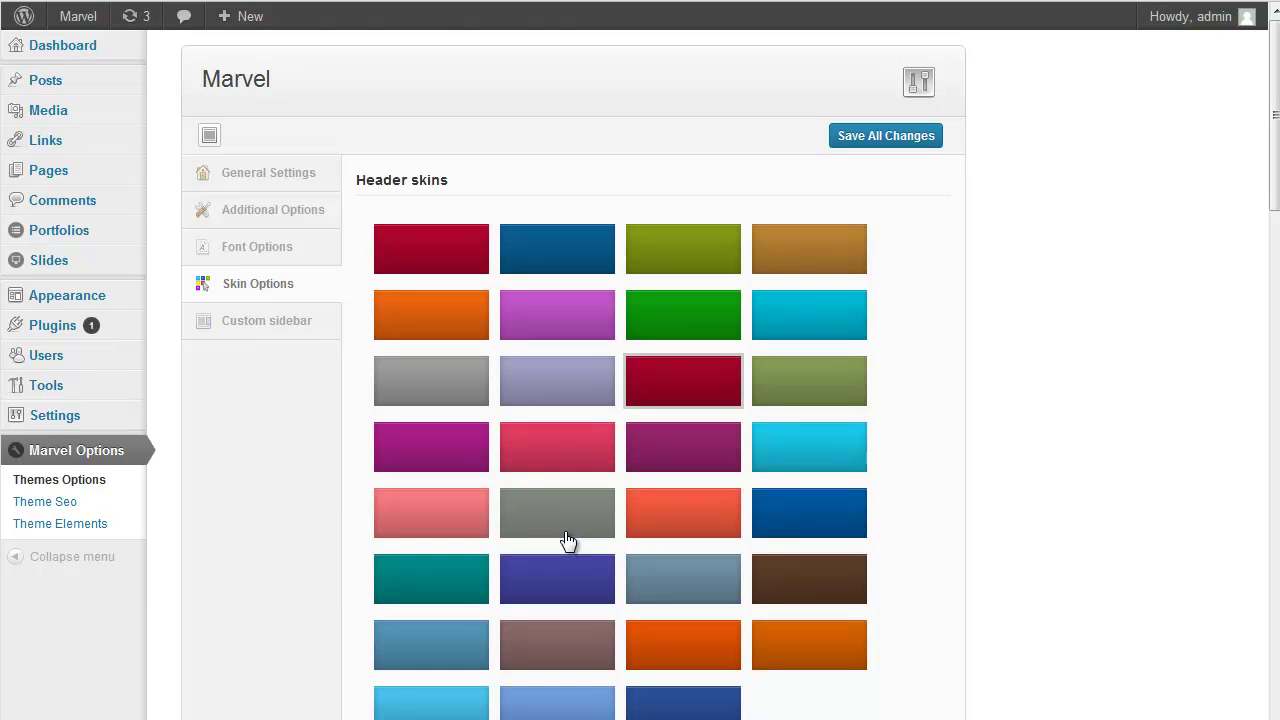
left_click_drag(449, 181, 355, 181)
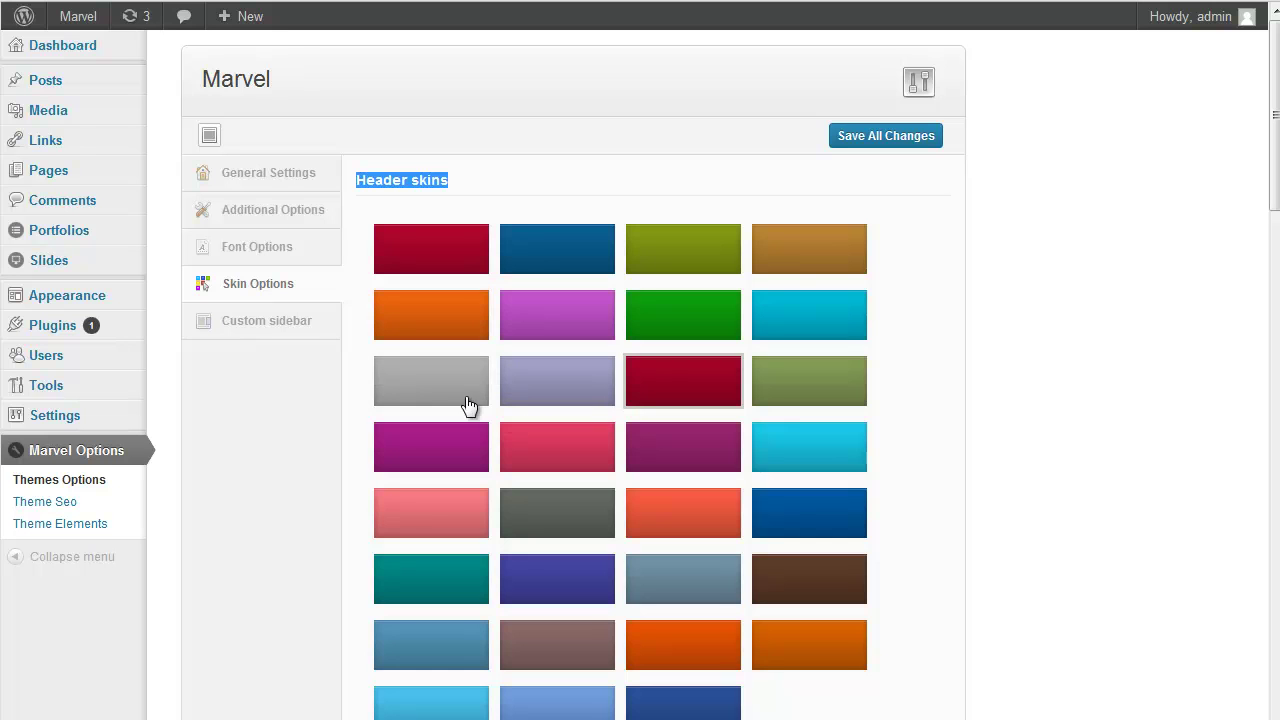
left_click(262, 324)
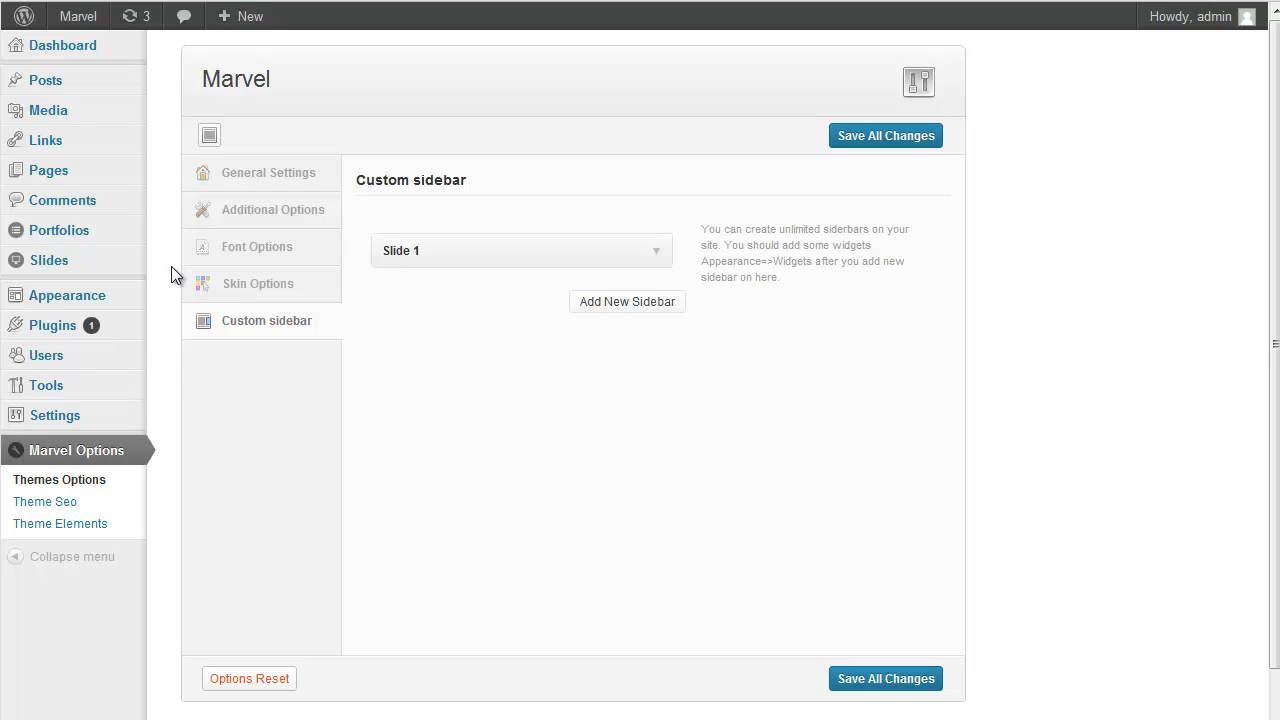
- Go to Marvel Options > Theme Seo, where the Theme Seo On option is unchecked
mouse_move(72, 298)
left_click(205, 318)
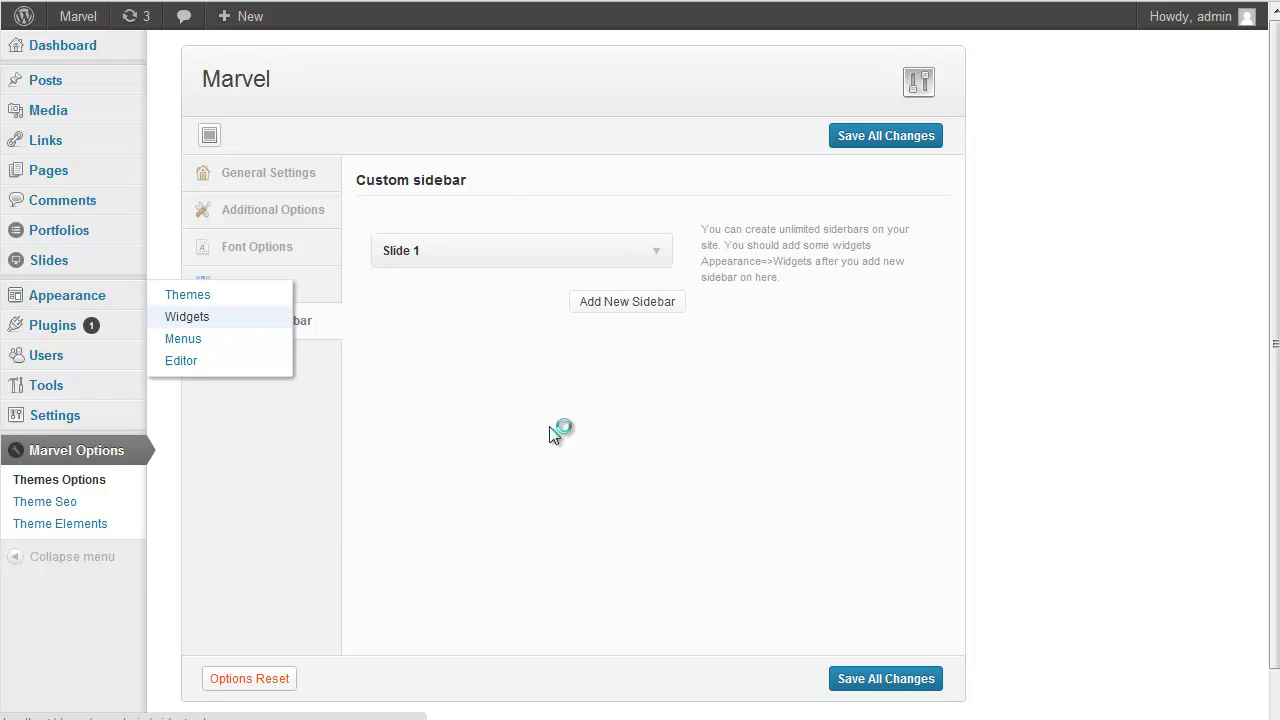
scroll(700, 435, "down", 2)
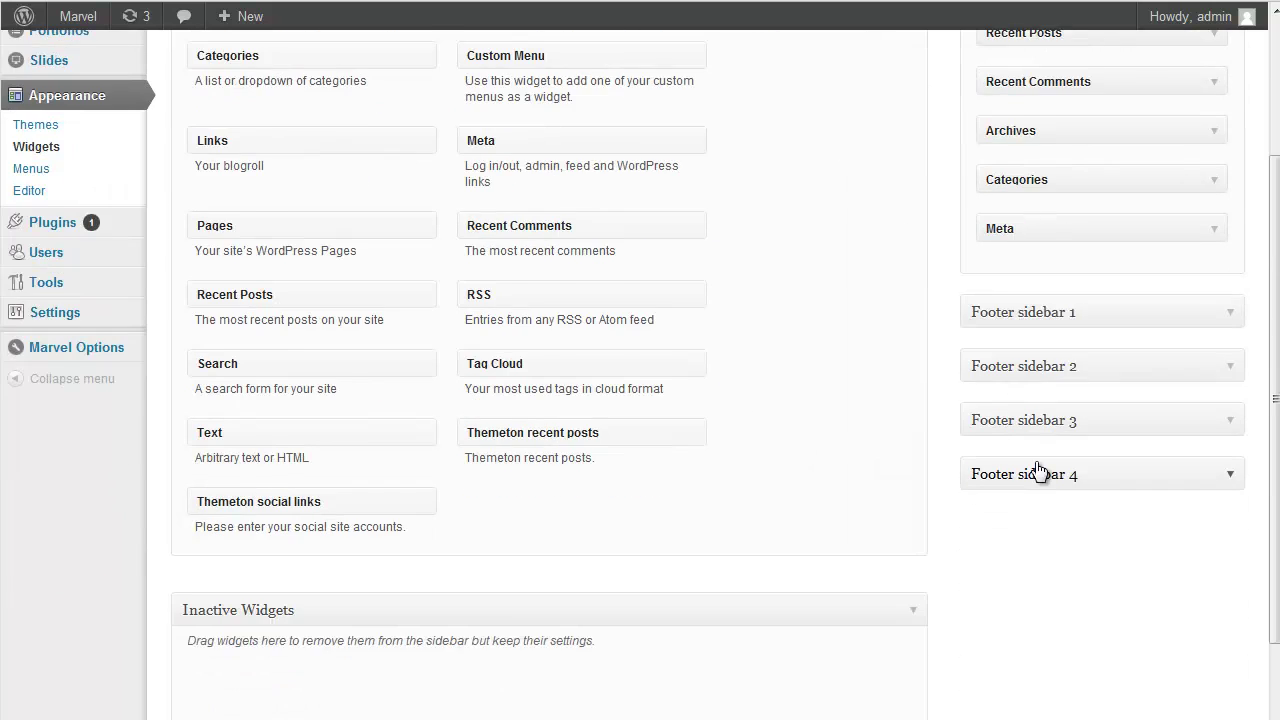
scroll(1042, 470, "up", 2)
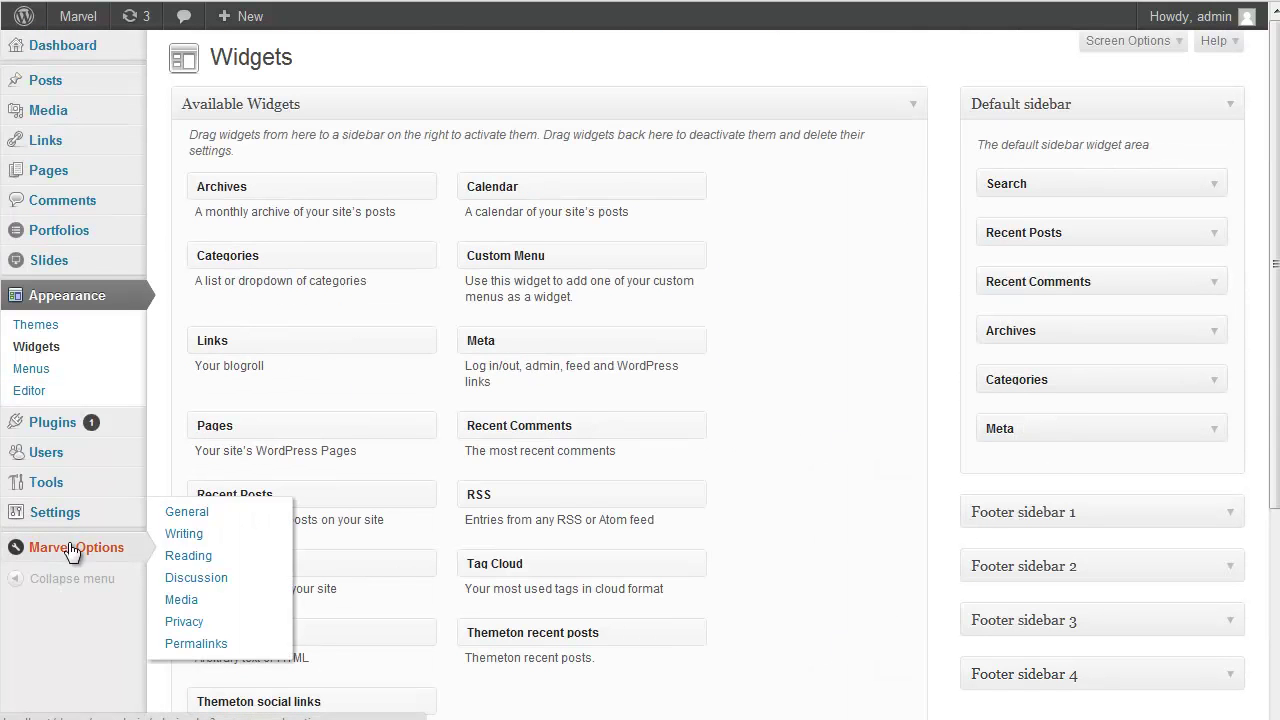
- Open the Theme Seo page and switch between its on/off and Page title tabs
mouse_move(54, 560)
left_click(200, 570)
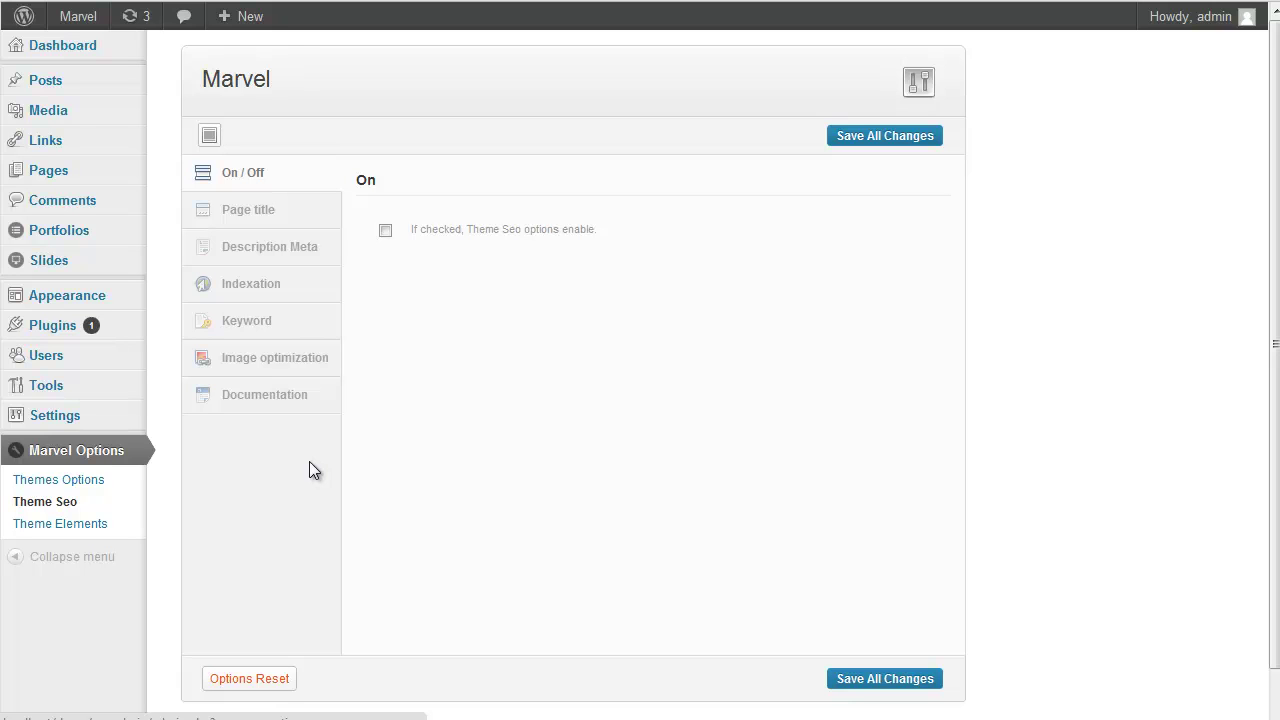
left_click(272, 224)
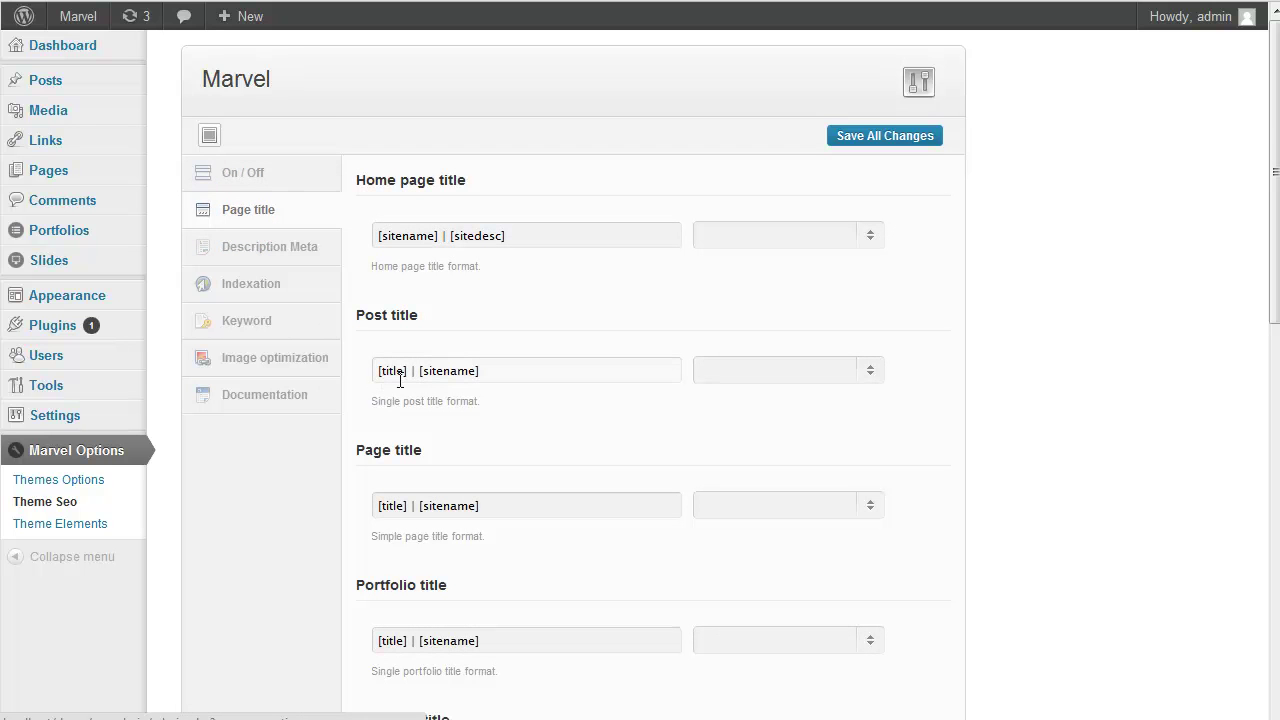
left_click(289, 183)
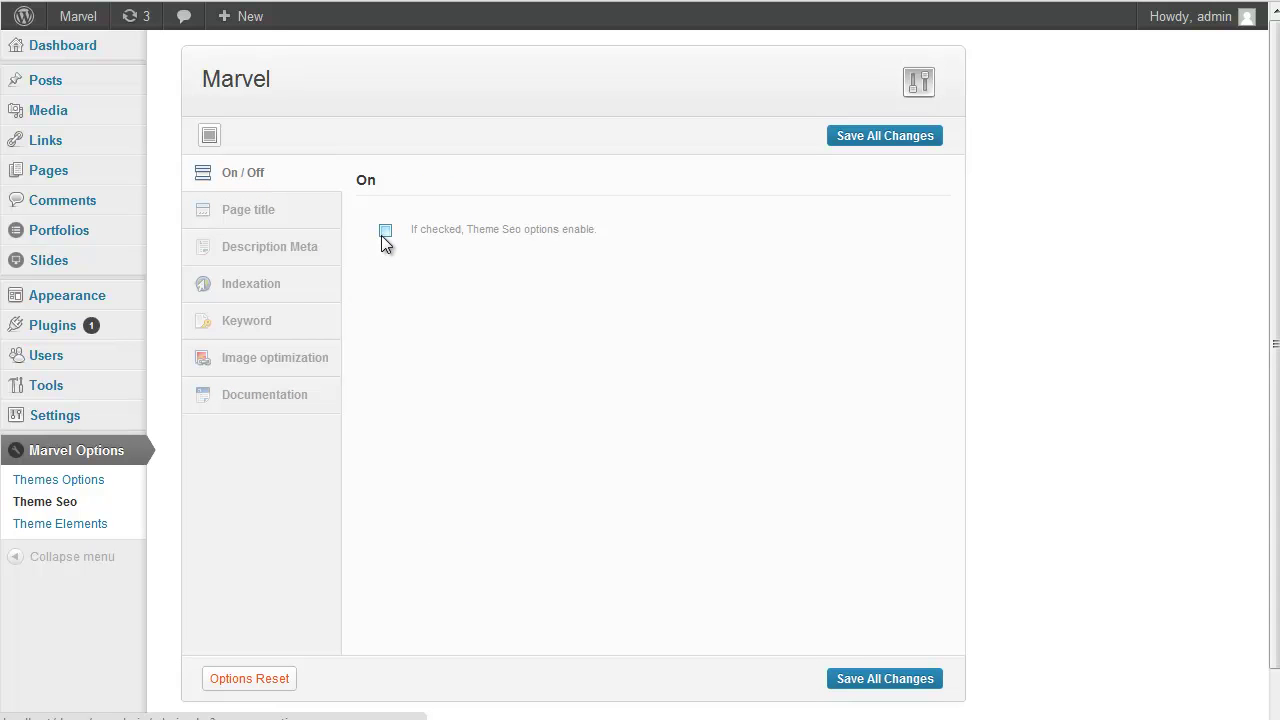
left_click(264, 211)
scroll(520, 325, "down", 5)
scroll(518, 321, "up", 5)
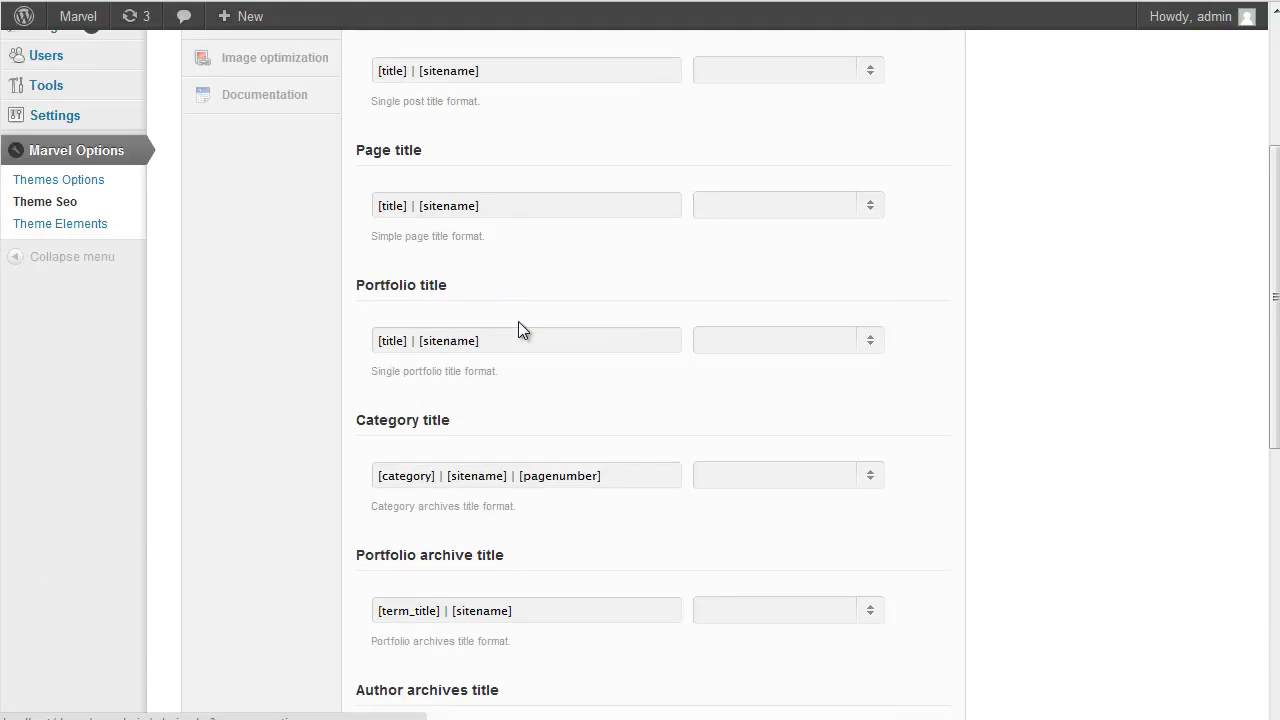
- Append [currentdate] to the Home page title format
left_click(533, 241)
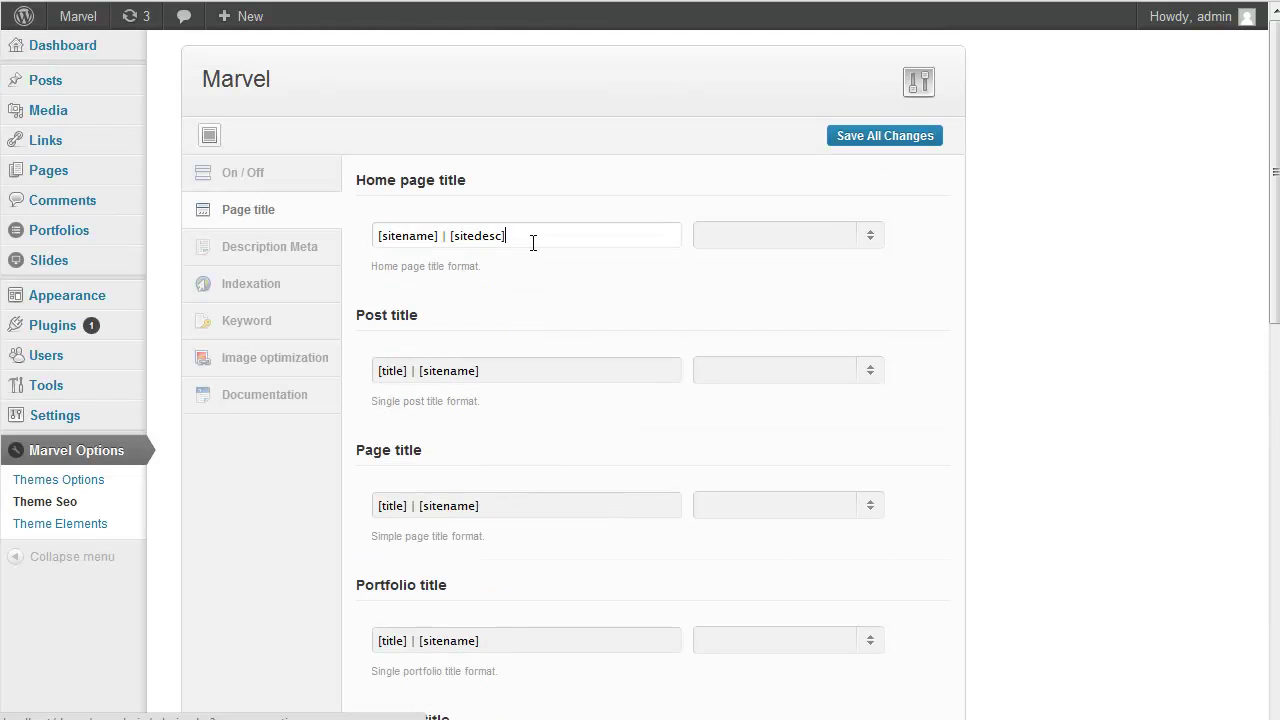
left_click(860, 240)
left_click(775, 307)
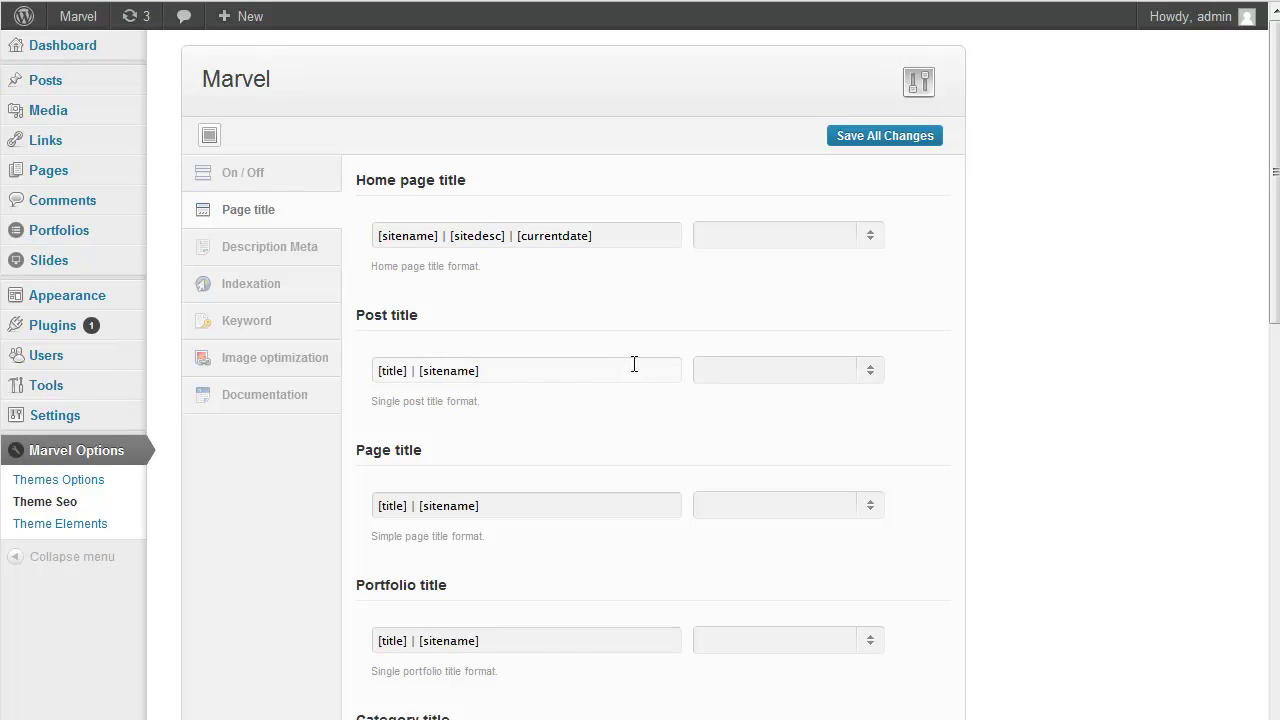
scroll(633, 363, "down", 3)
scroll(633, 363, "up", 3)
- Click through the Description Meta, Indexation, Keyword, Image optimization and Documentation tabs
left_click(273, 249)
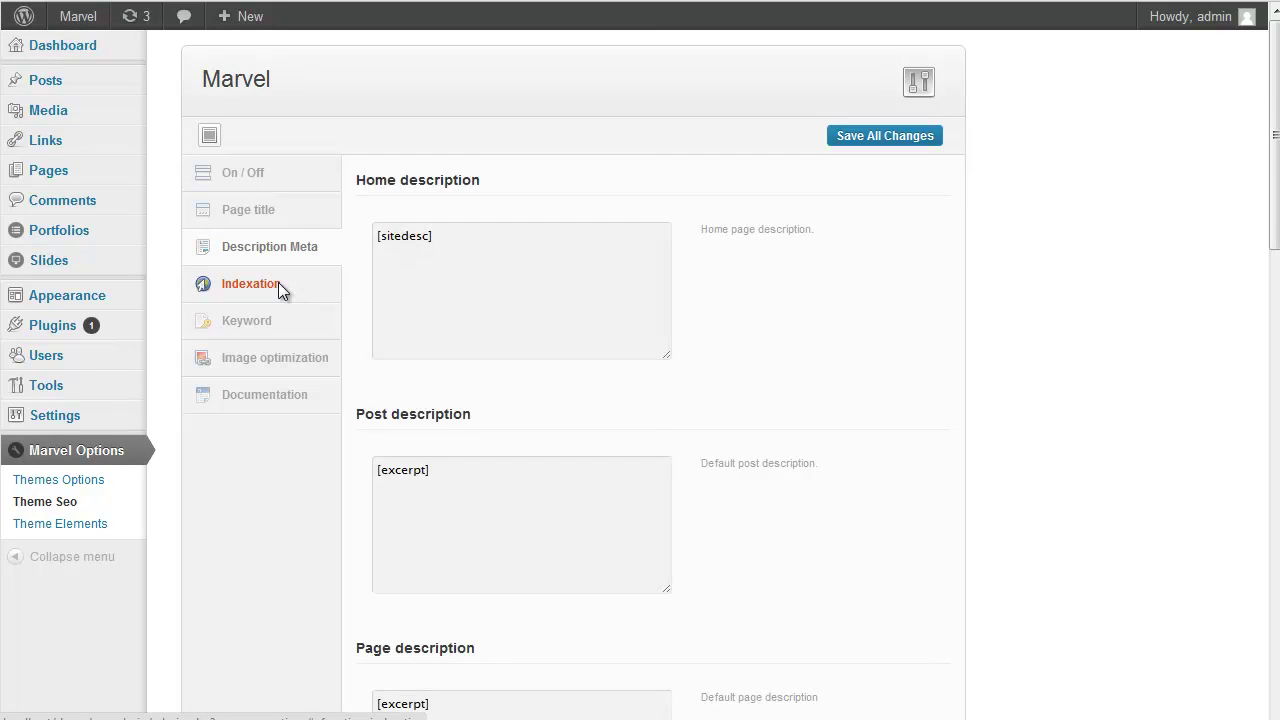
left_click(277, 283)
left_click(277, 320)
left_click(277, 357)
left_click(281, 404)
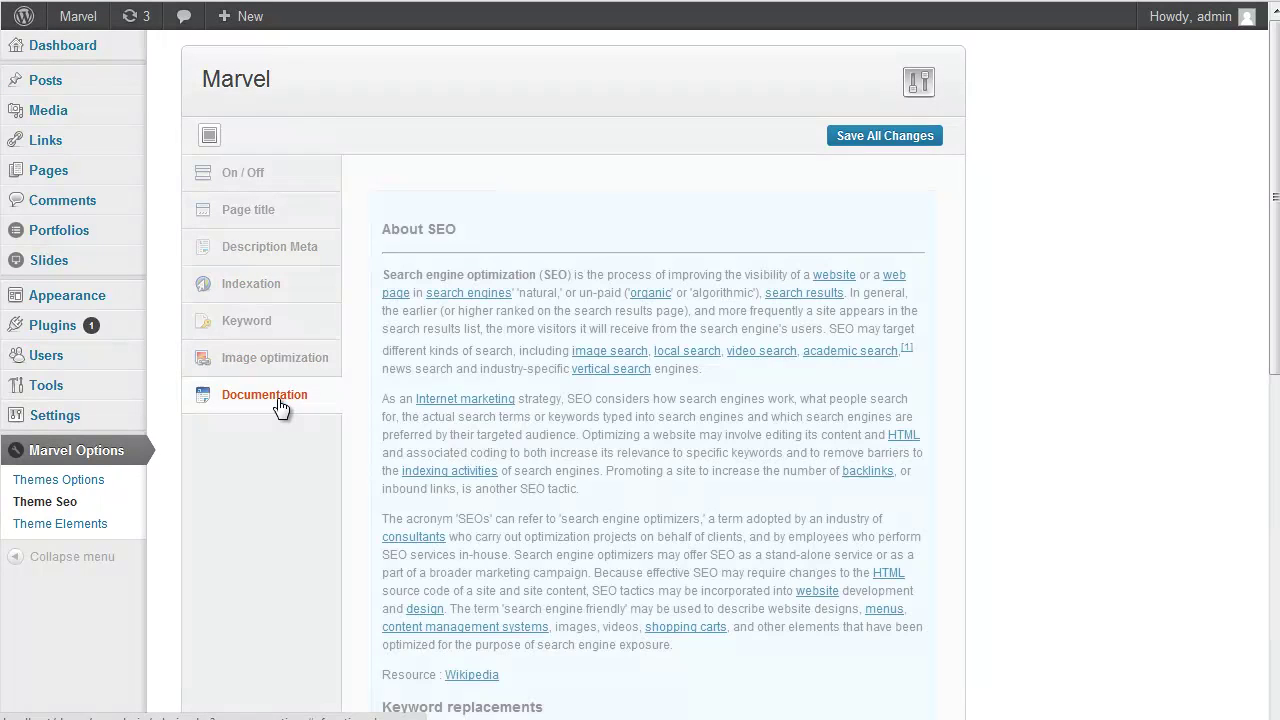
scroll(443, 433, "down", 3)
scroll(445, 433, "up", 3)
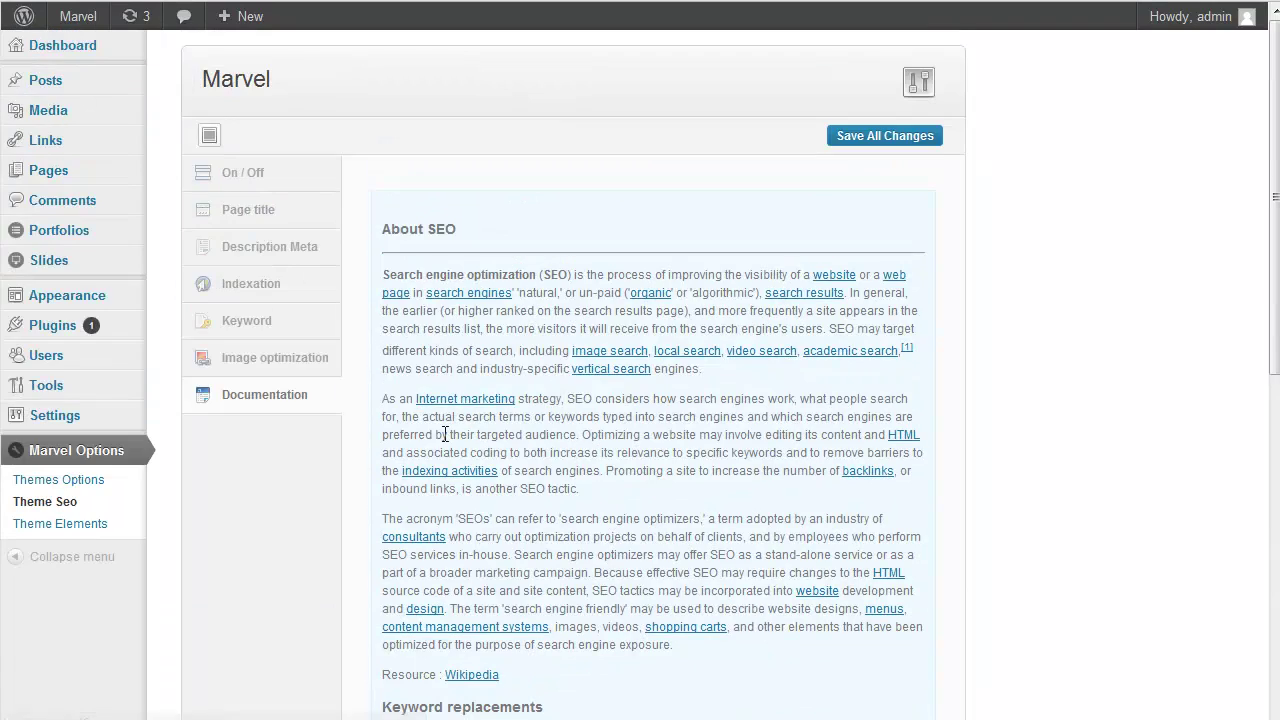
- Revisit Page title, Description Meta, Indexation and Keyword tabs, then view the image title and alt overrides
left_click(267, 226)
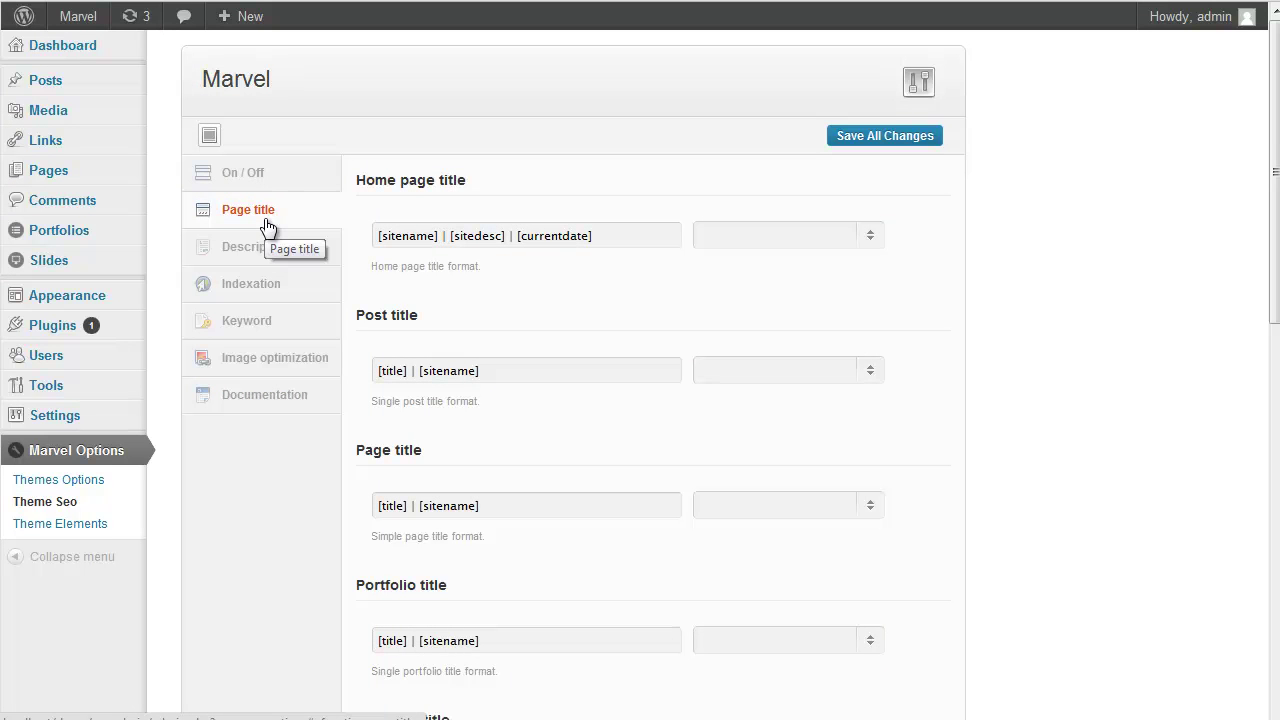
left_click(252, 252)
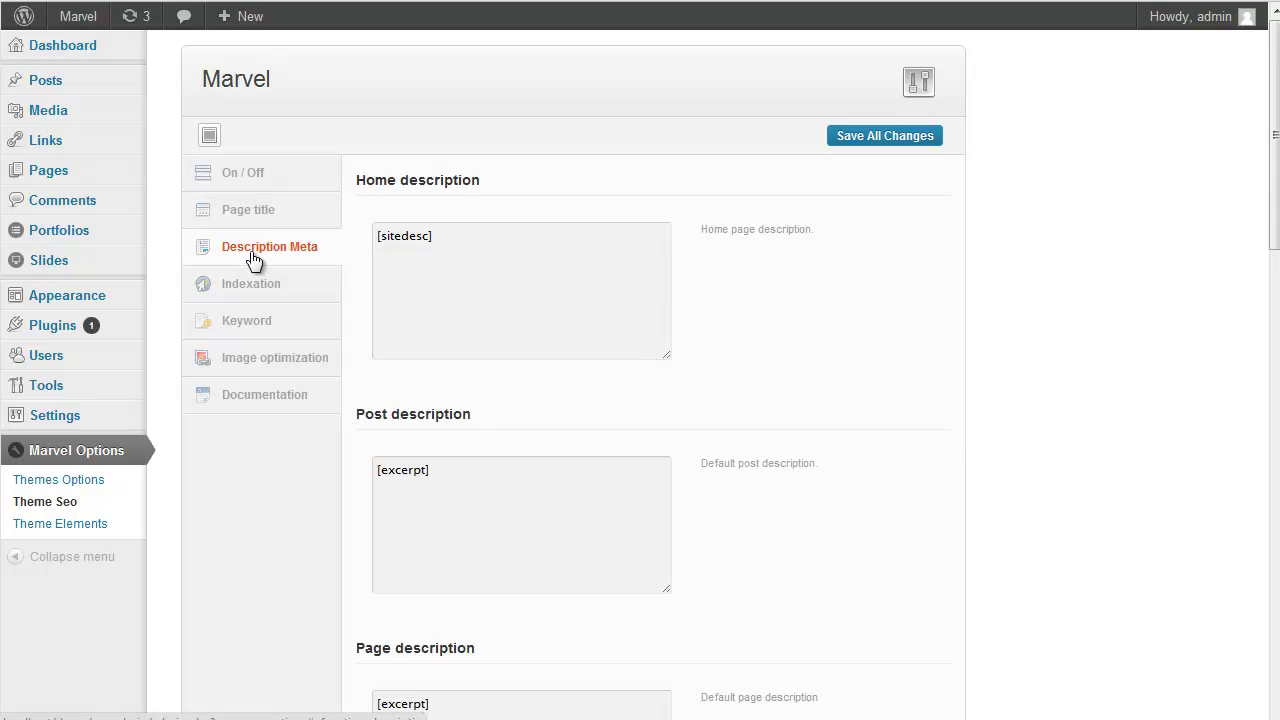
left_click(265, 296)
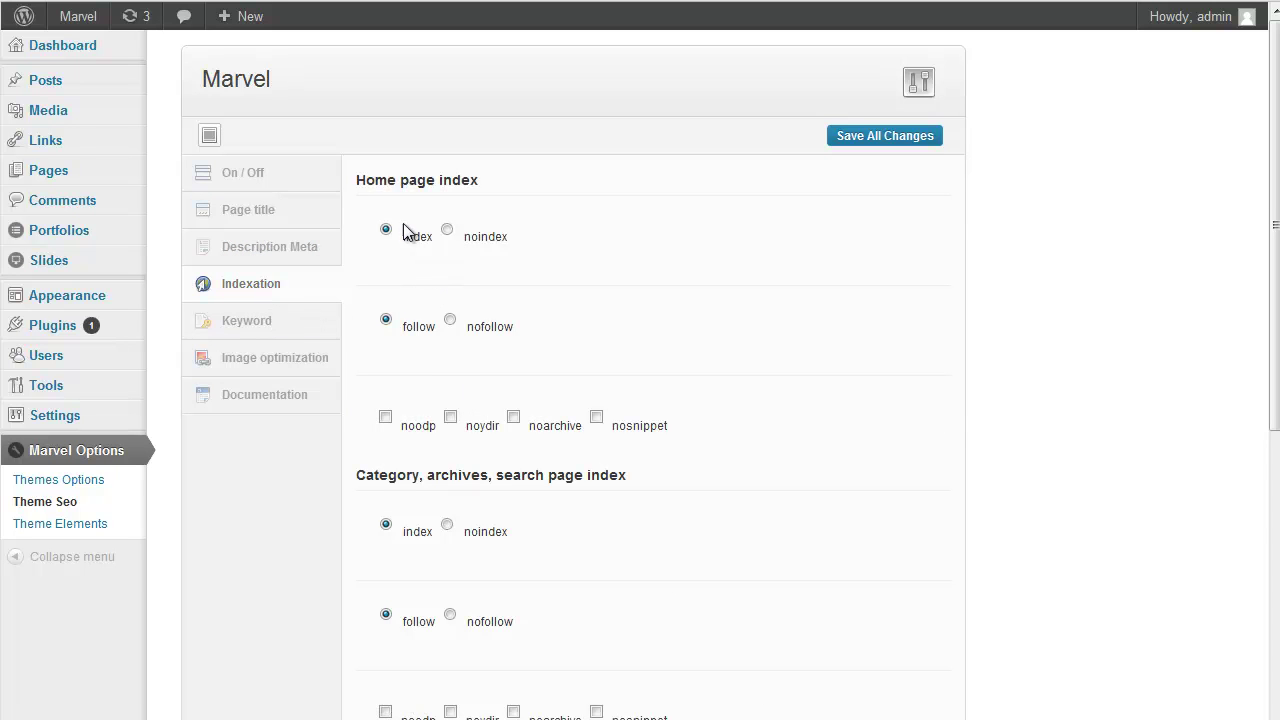
left_click(274, 331)
scroll(583, 435, "down", 3)
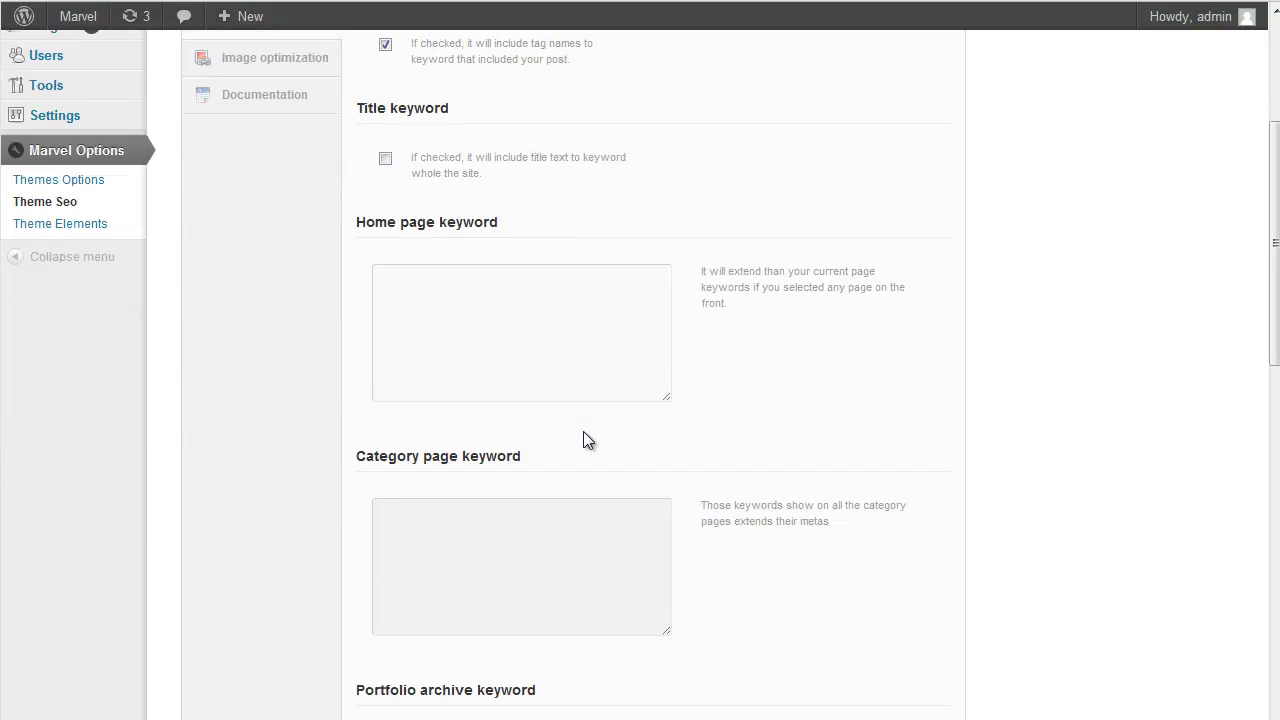
scroll(583, 441, "up", 3)
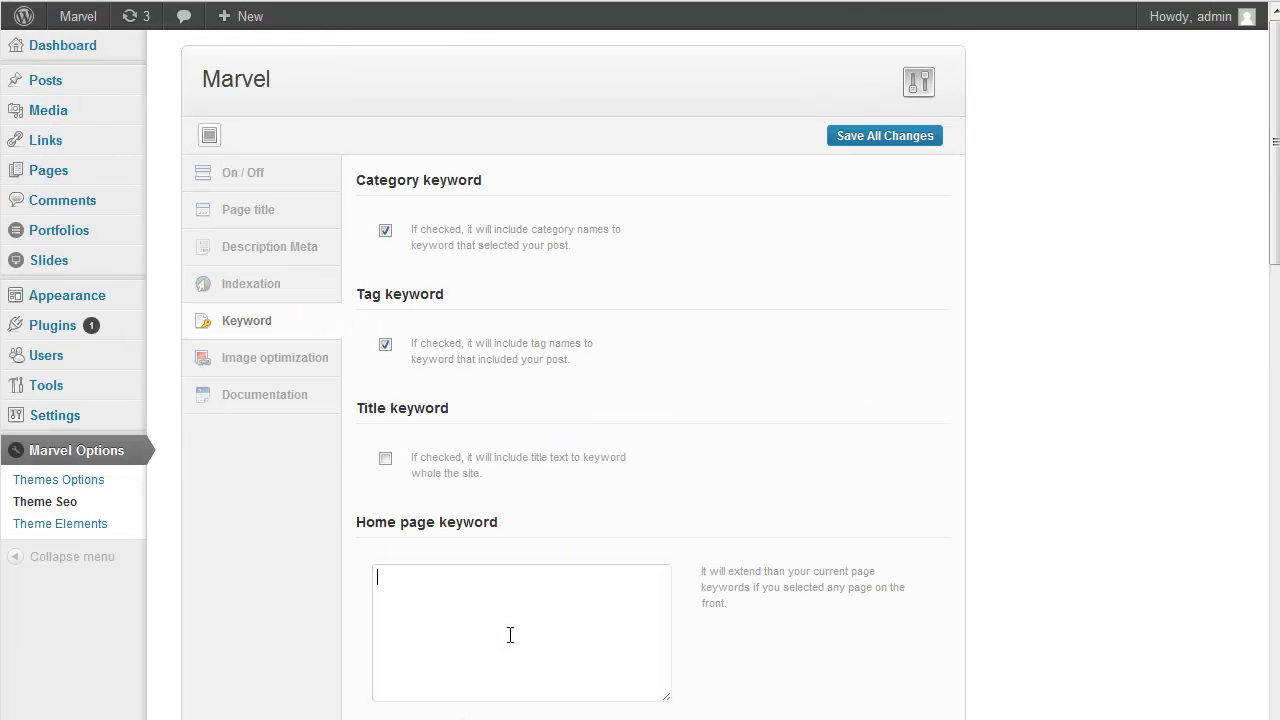
left_click(288, 362)
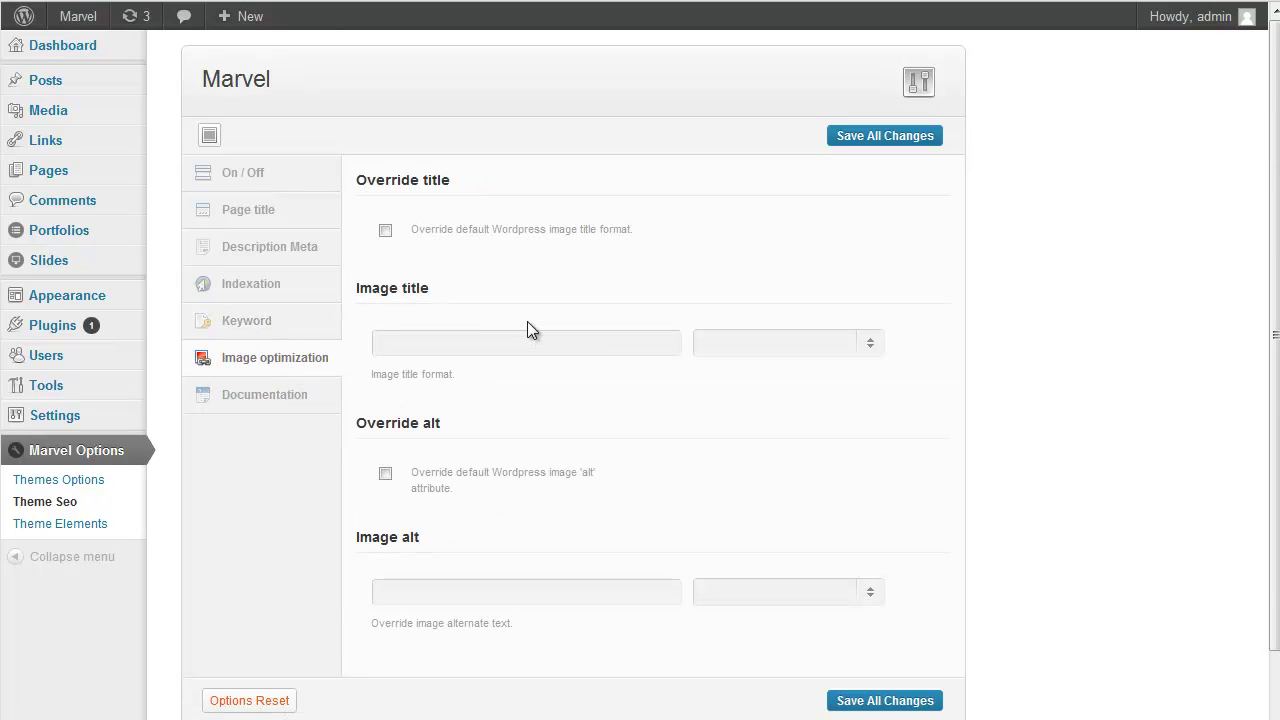
scroll(527, 322, "down", 1)
scroll(527, 322, "up", 1)
- Cycle through the SEO tabs once more, ending on Image optimization
left_click(268, 214)
left_click(275, 248)
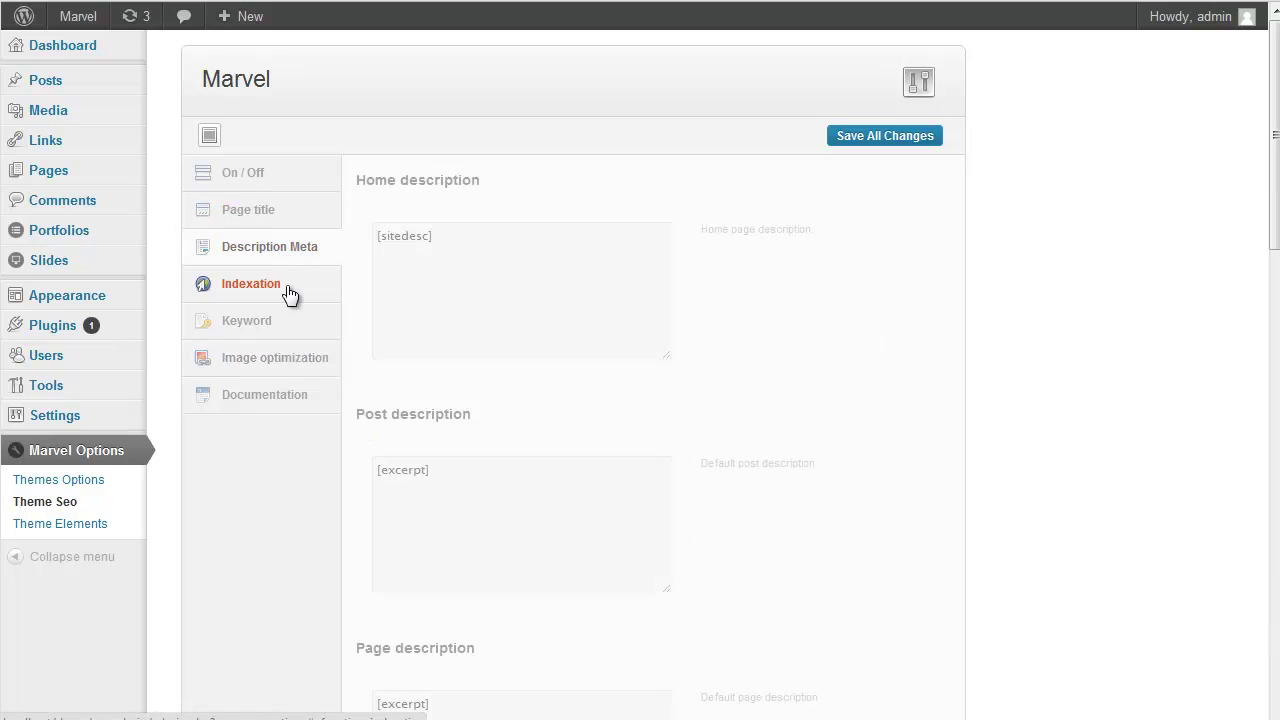
left_click(286, 290)
left_click(286, 320)
left_click(294, 358)
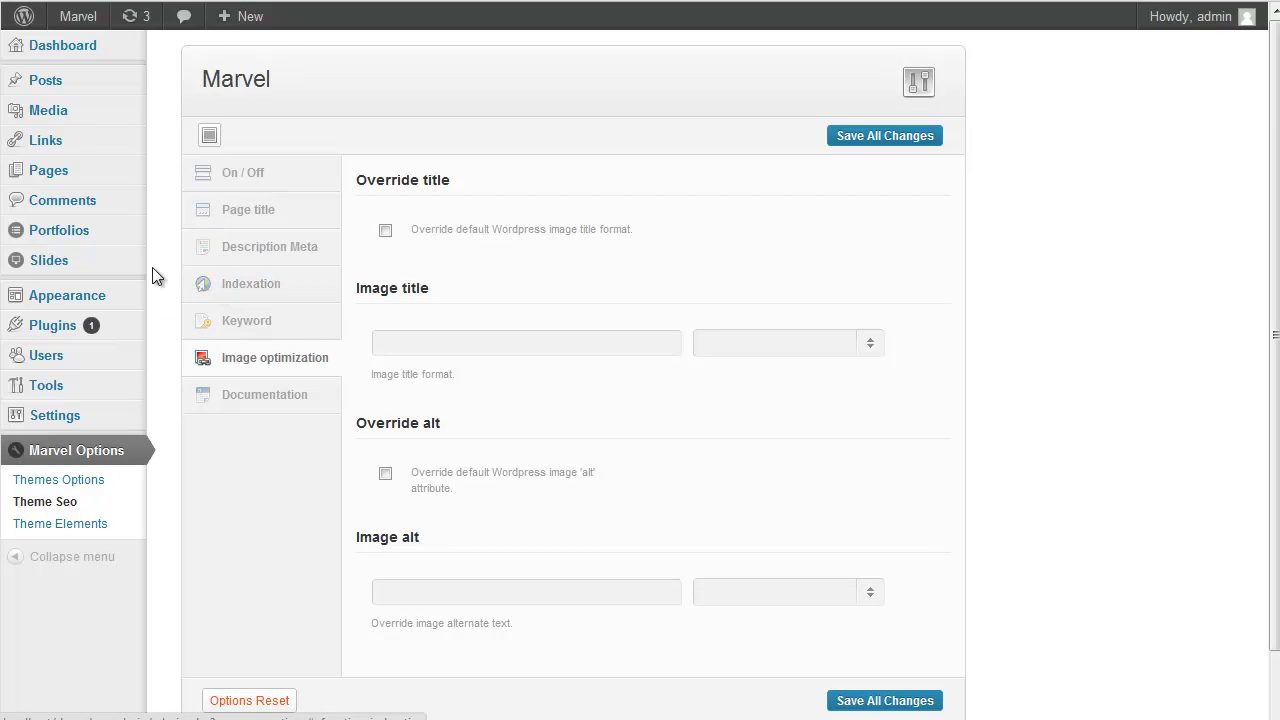
- Create a blank portfolio item and review its fields: Project link '#' and featured image height 200
left_click(62, 237)
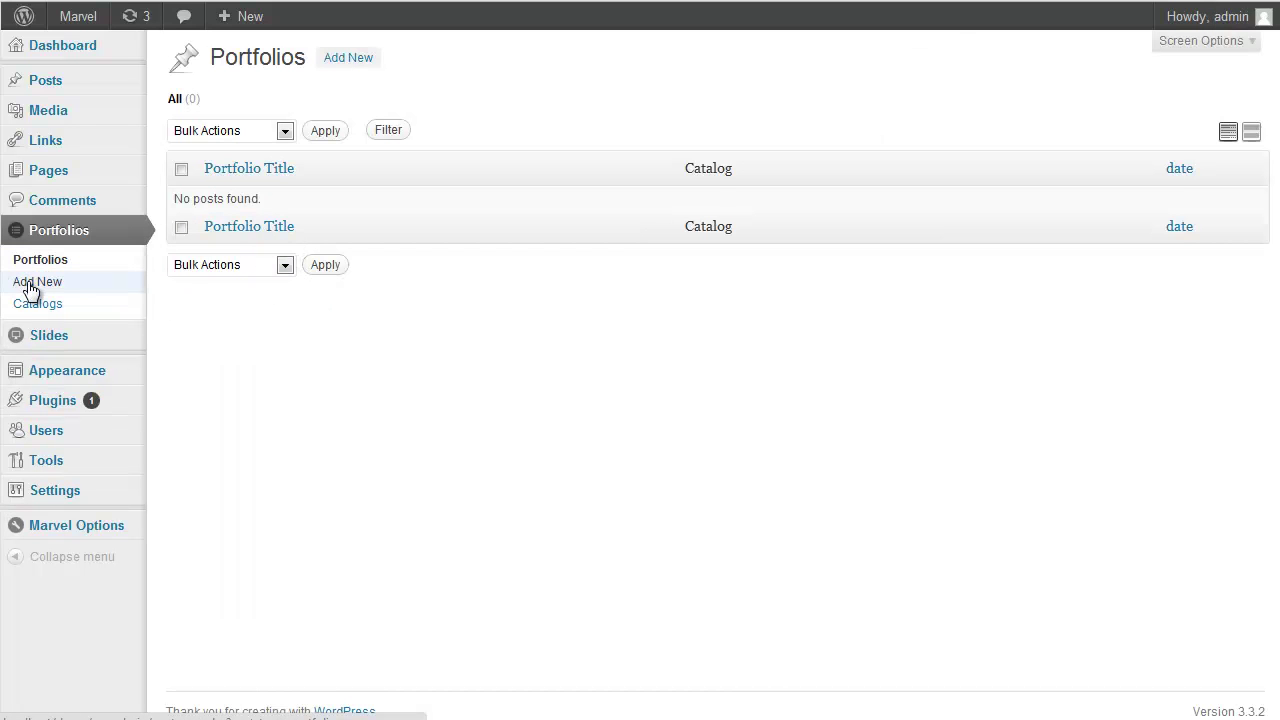
left_click(37, 284)
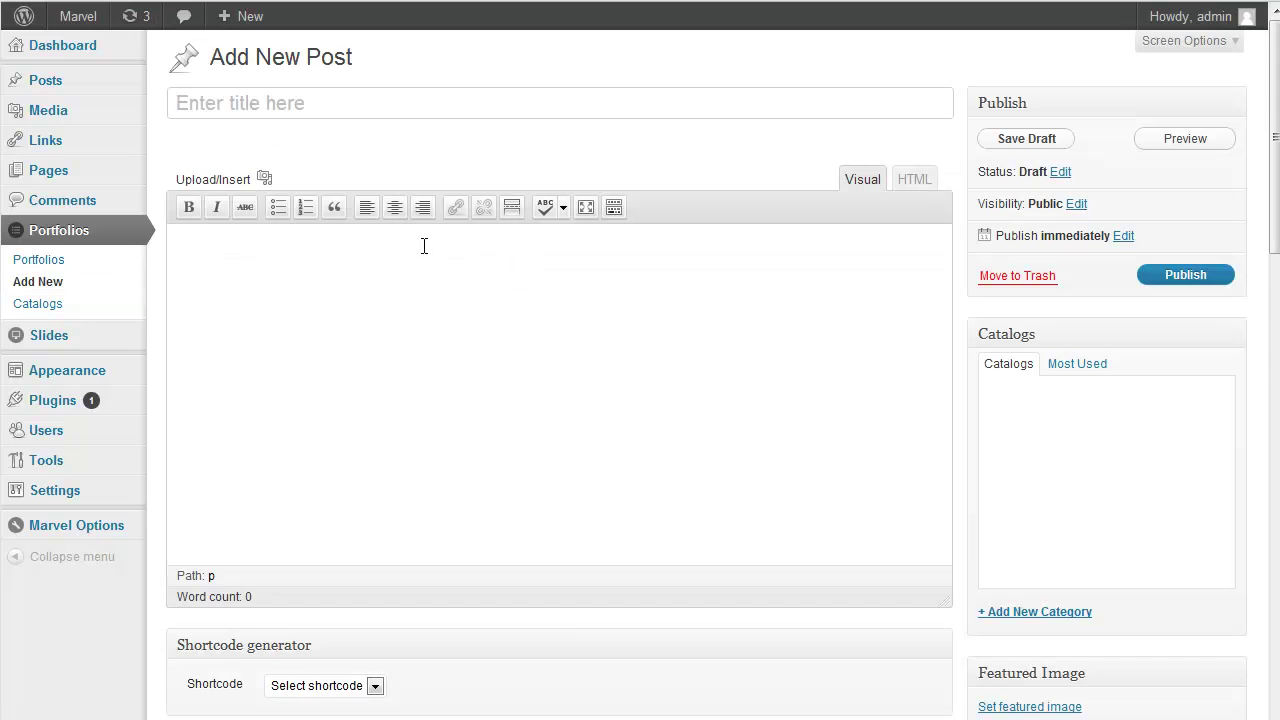
scroll(428, 249, "down", 10)
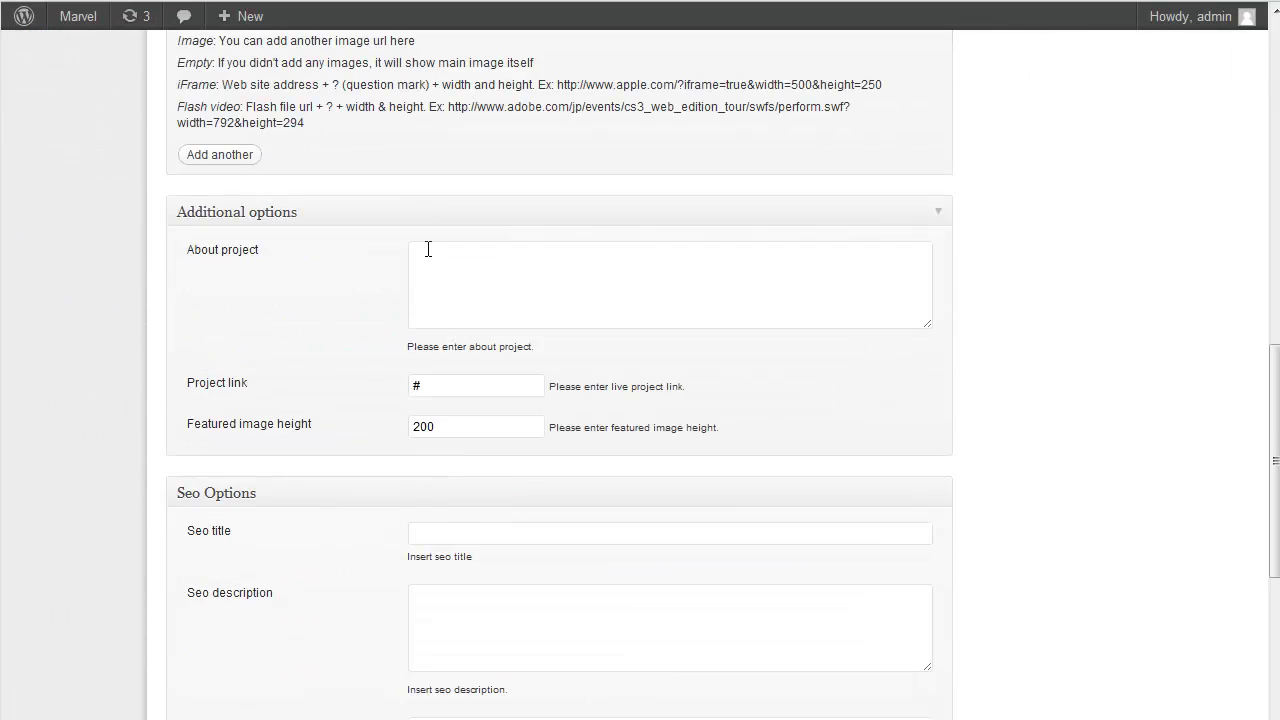
scroll(428, 249, "up", 10)
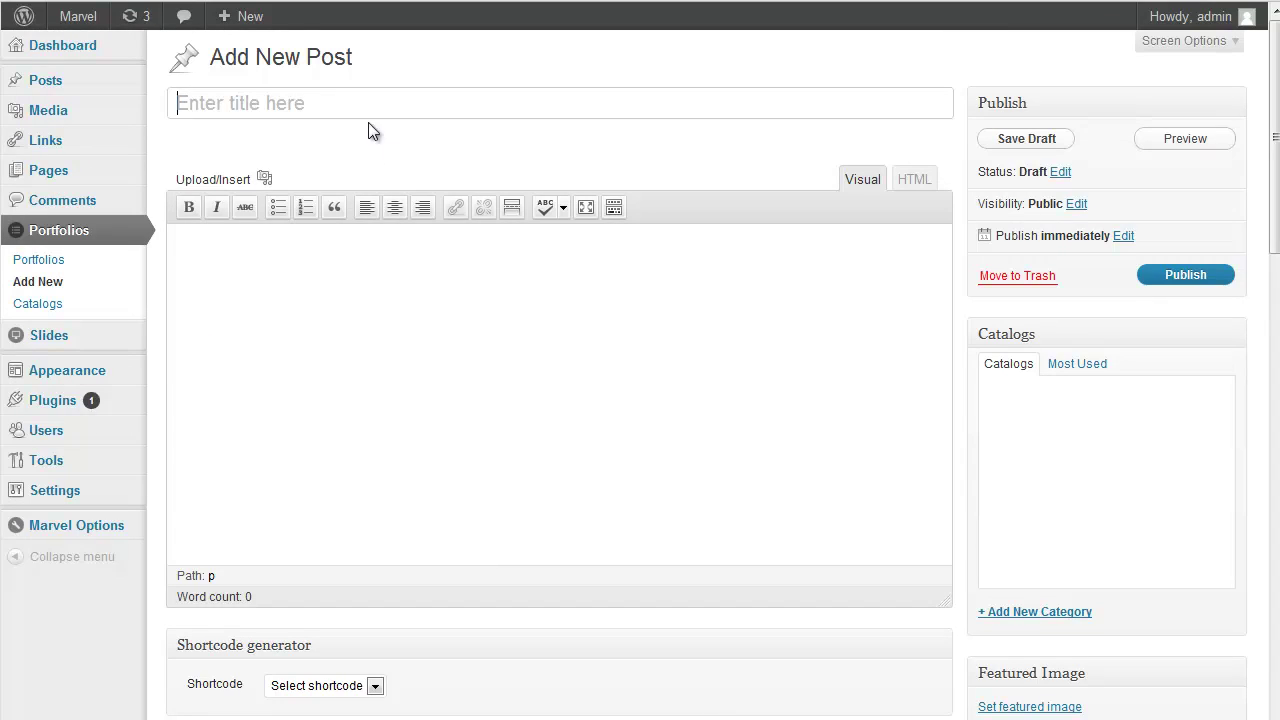
scroll(422, 368, "down", 5)
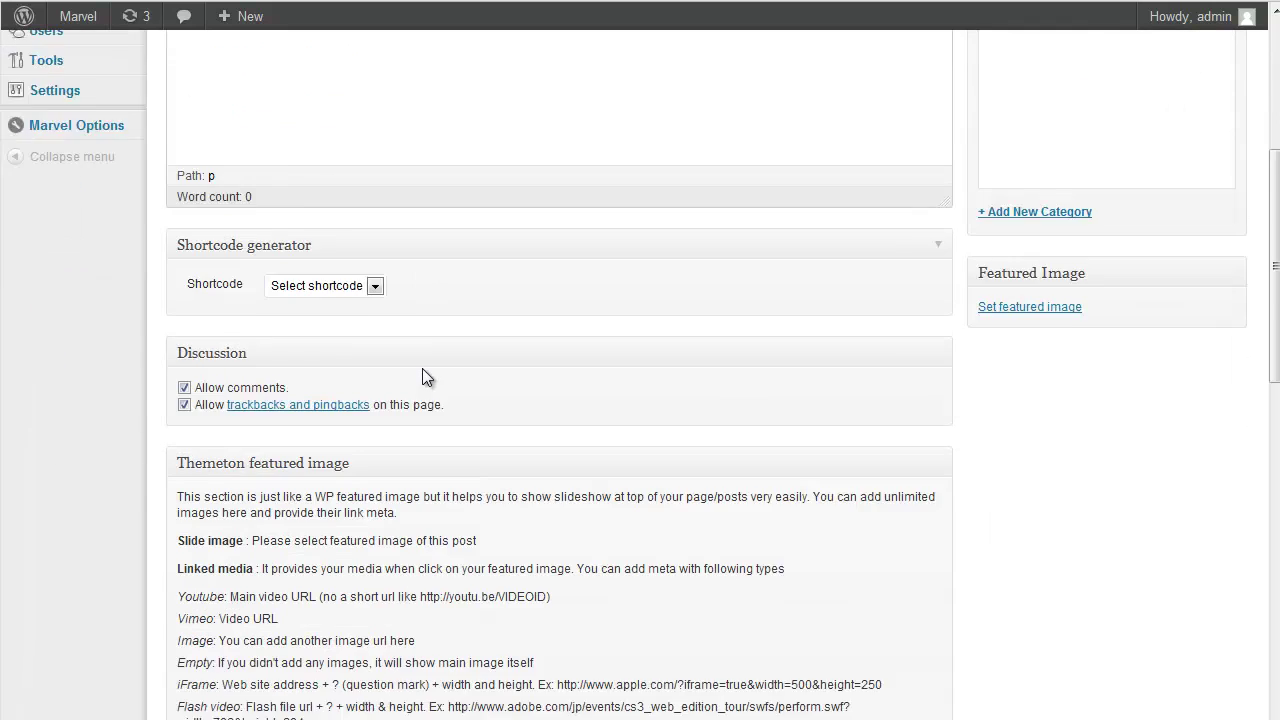
scroll(422, 368, "down", 2)
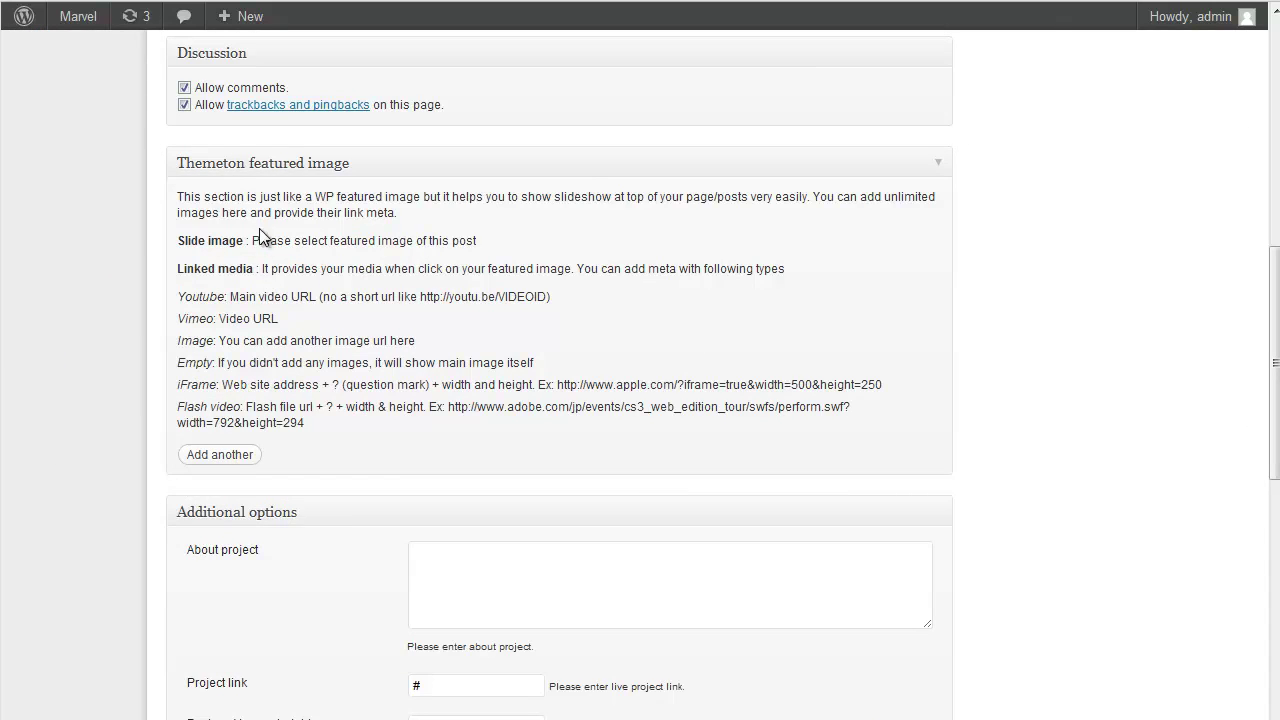
left_click(240, 458)
left_click(238, 556)
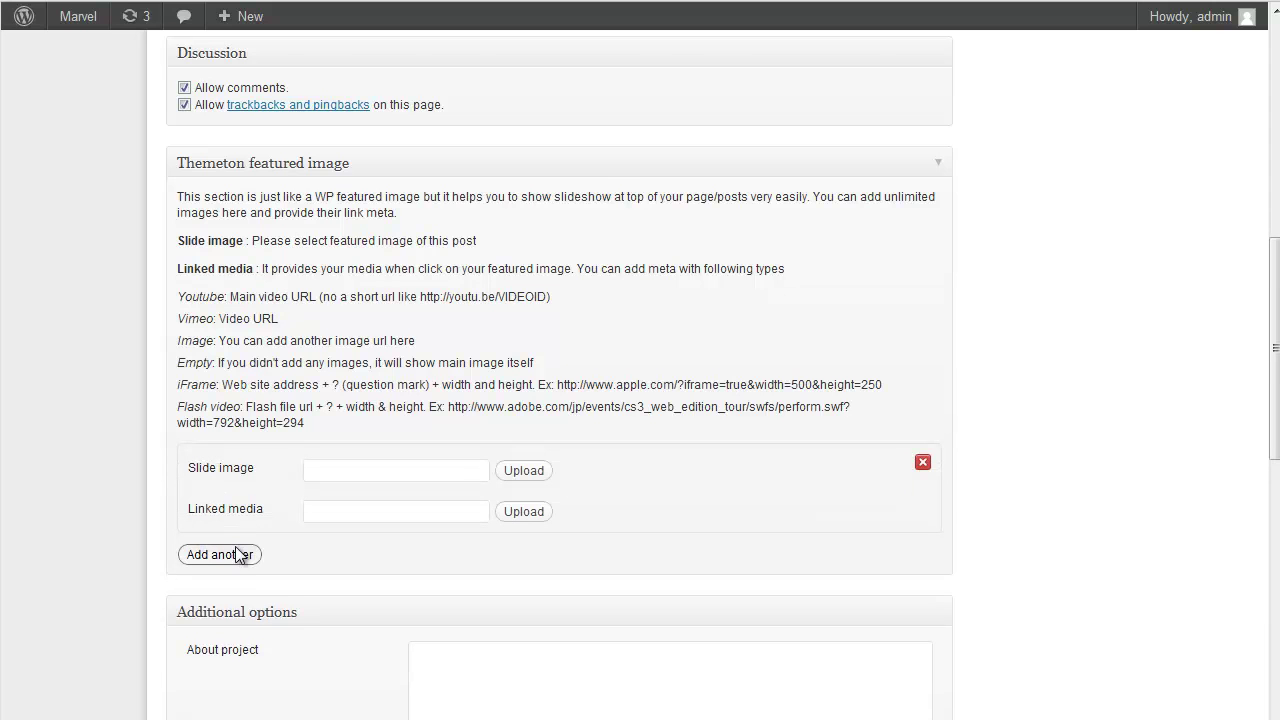
scroll(210, 480, "down", 1)
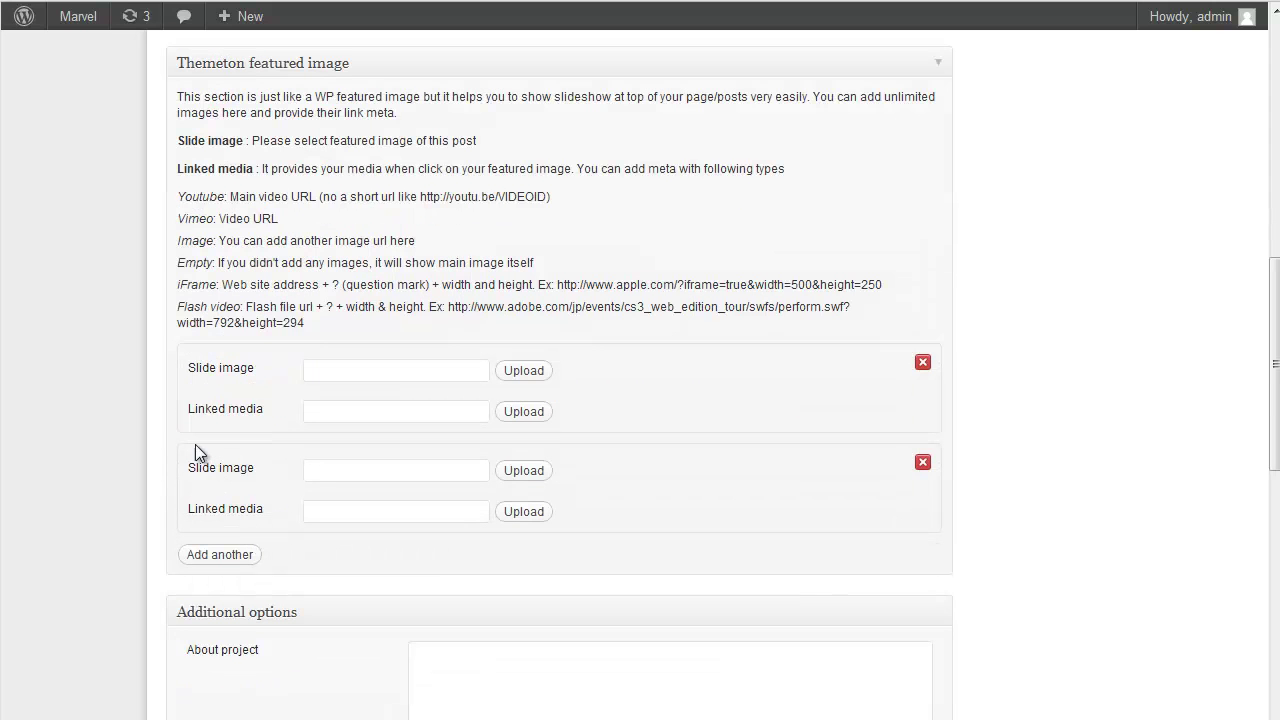
left_click(922, 461)
left_click(922, 361)
scroll(902, 377, "down", 1)
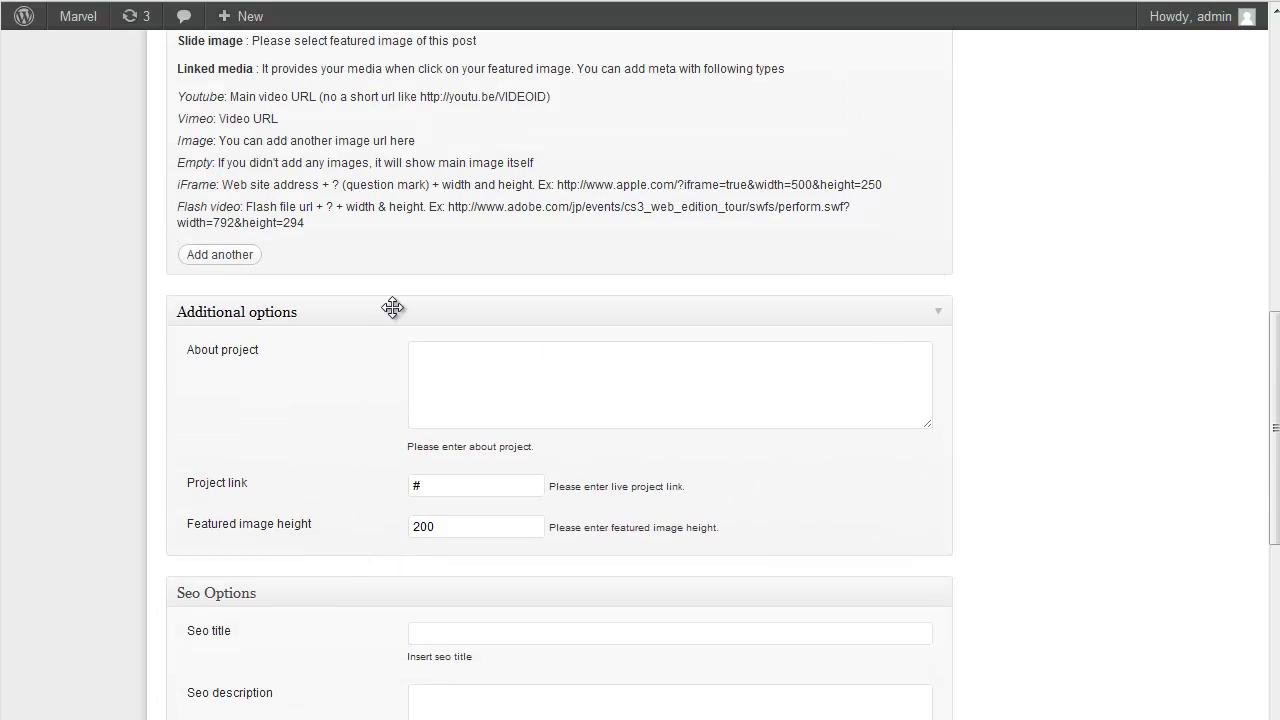
left_click(480, 365)
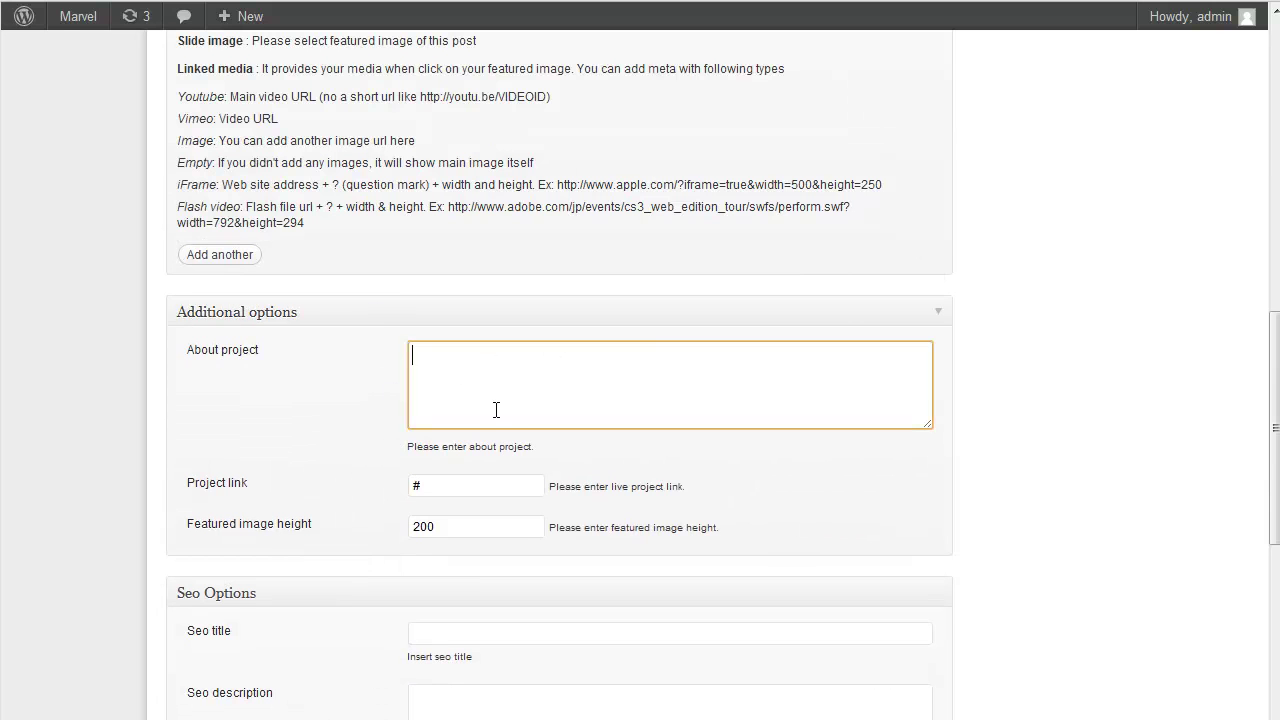
scroll(496, 409, "down", 1)
left_click(474, 391)
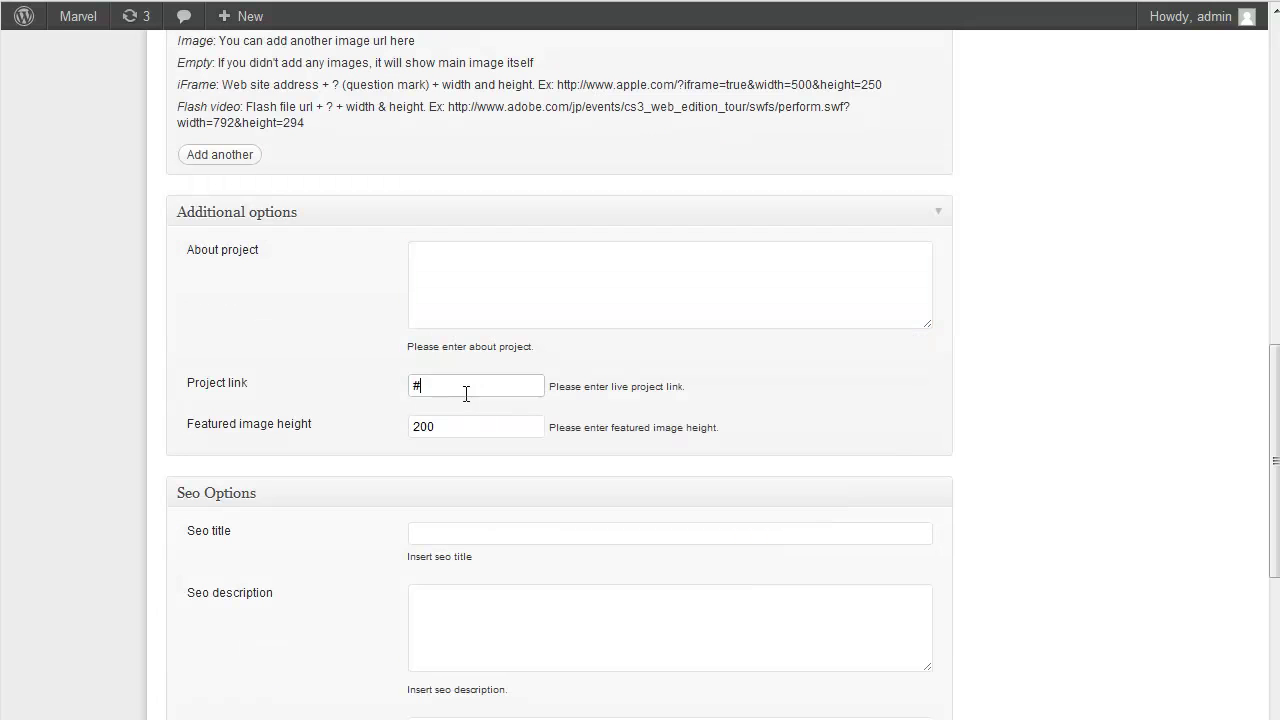
key("ctrl+a")
scroll(369, 442, "down", 2)
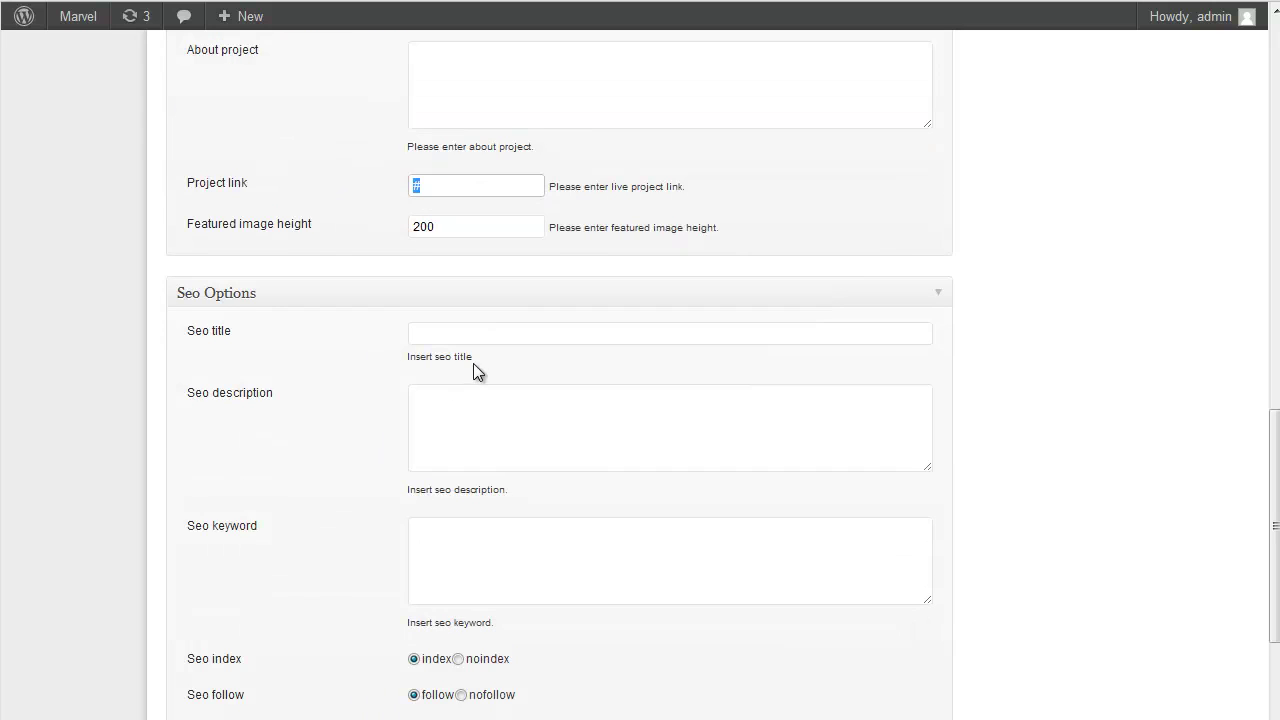
left_click(477, 336)
scroll(490, 431, "down", 2)
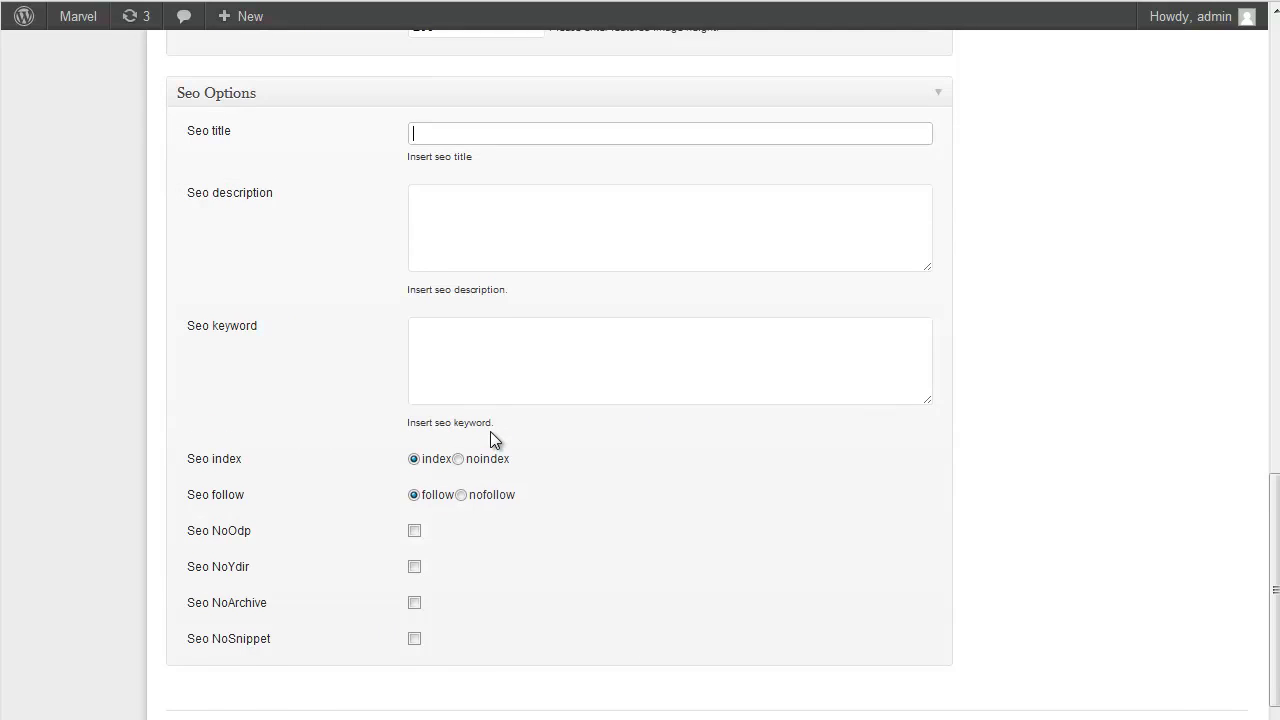